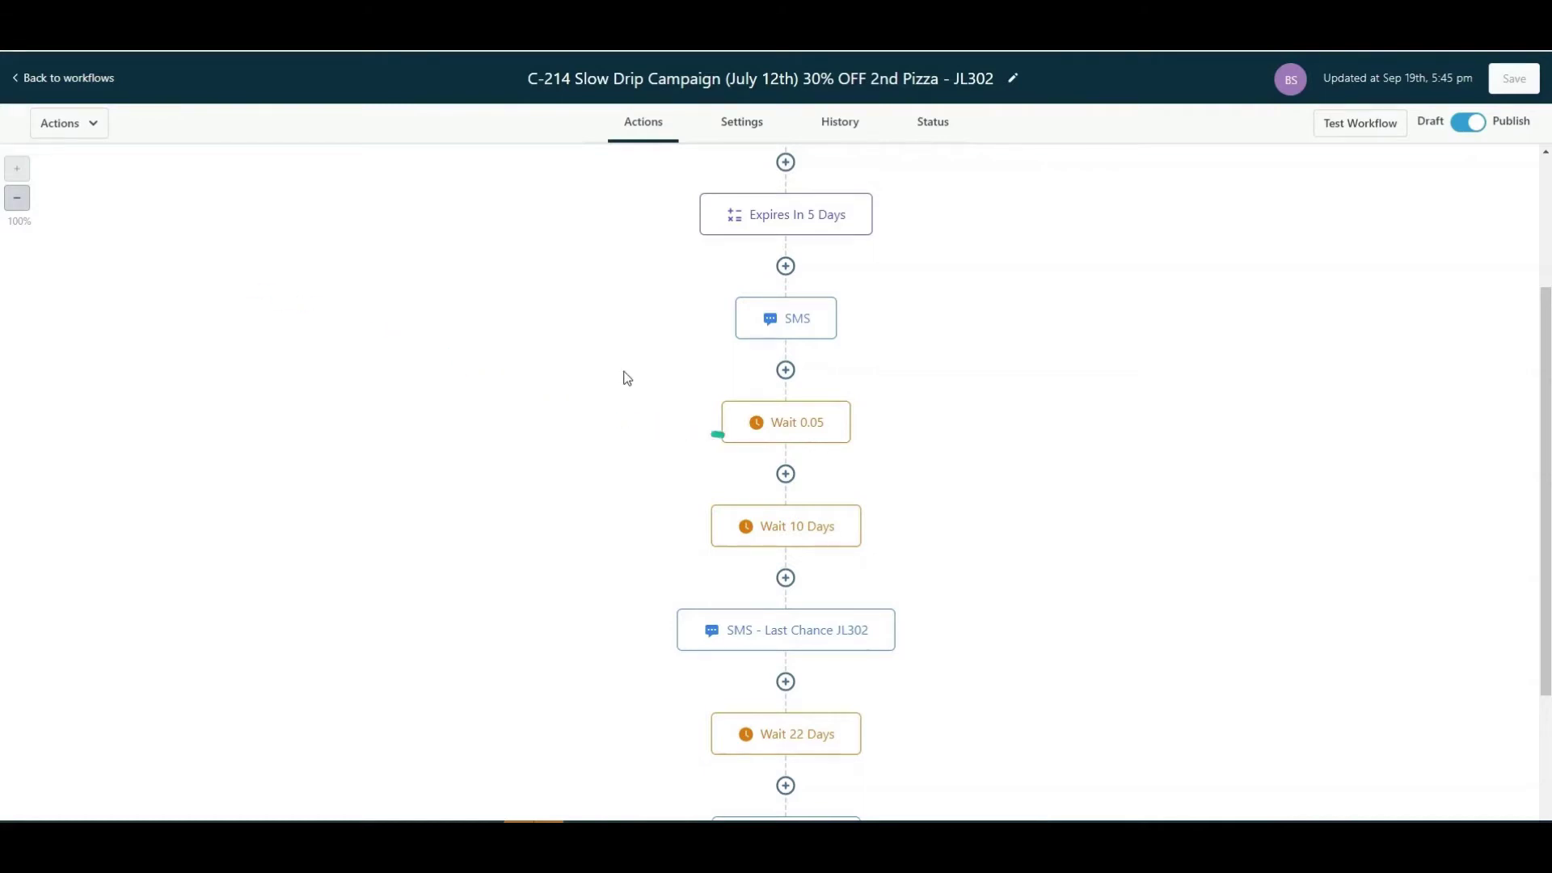
# Add an empty step after System Added Note and preview the Expires In 5 Days settings.
pyautogui.scroll(1, 583, 353)
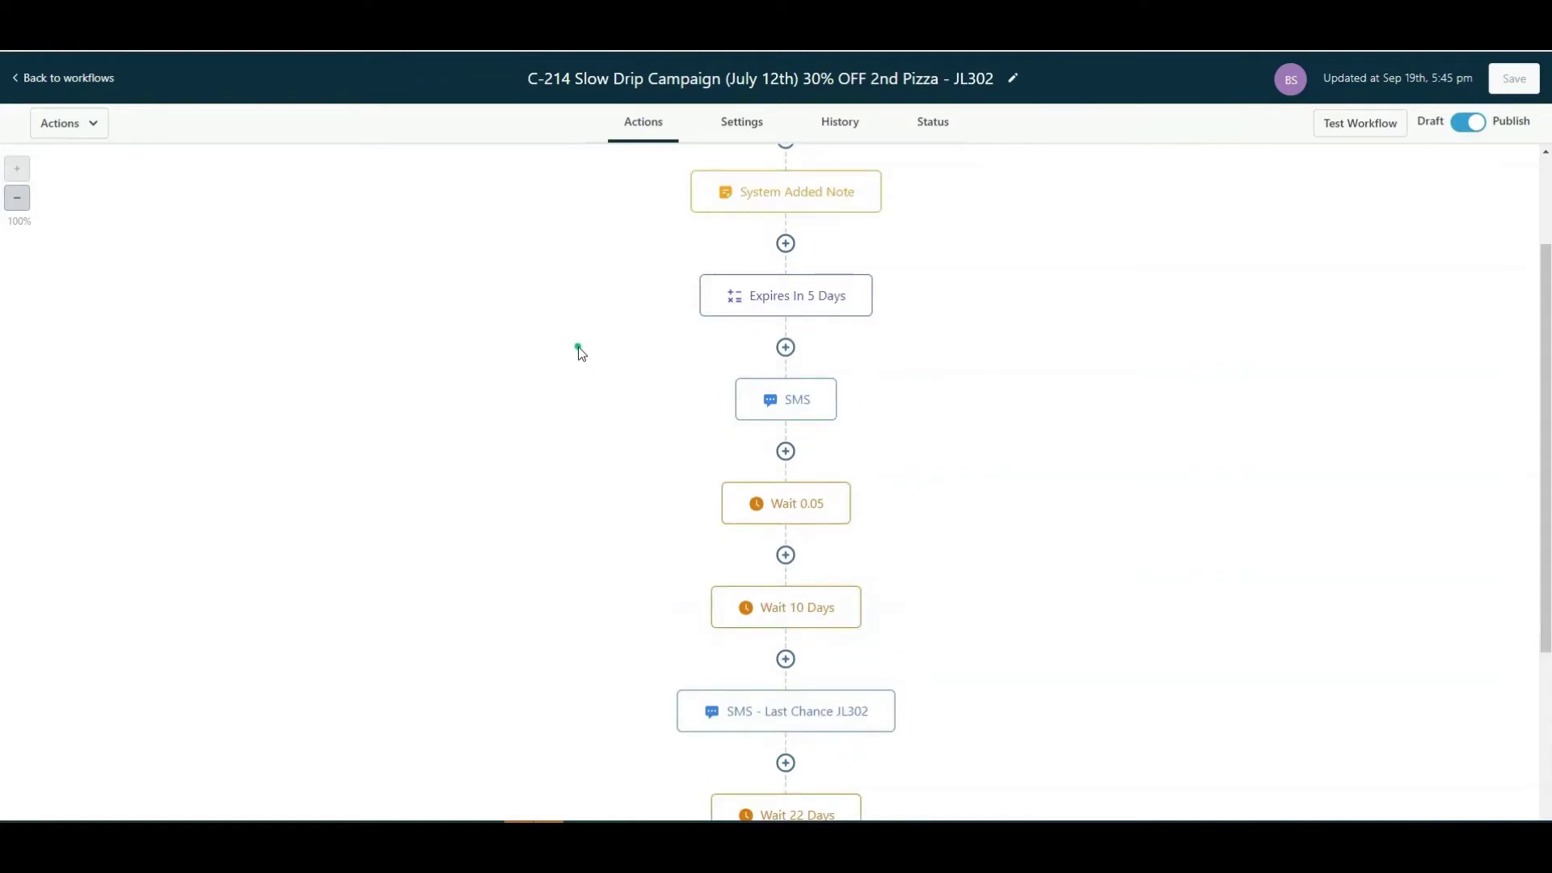
pyautogui.scroll(2, 581, 354)
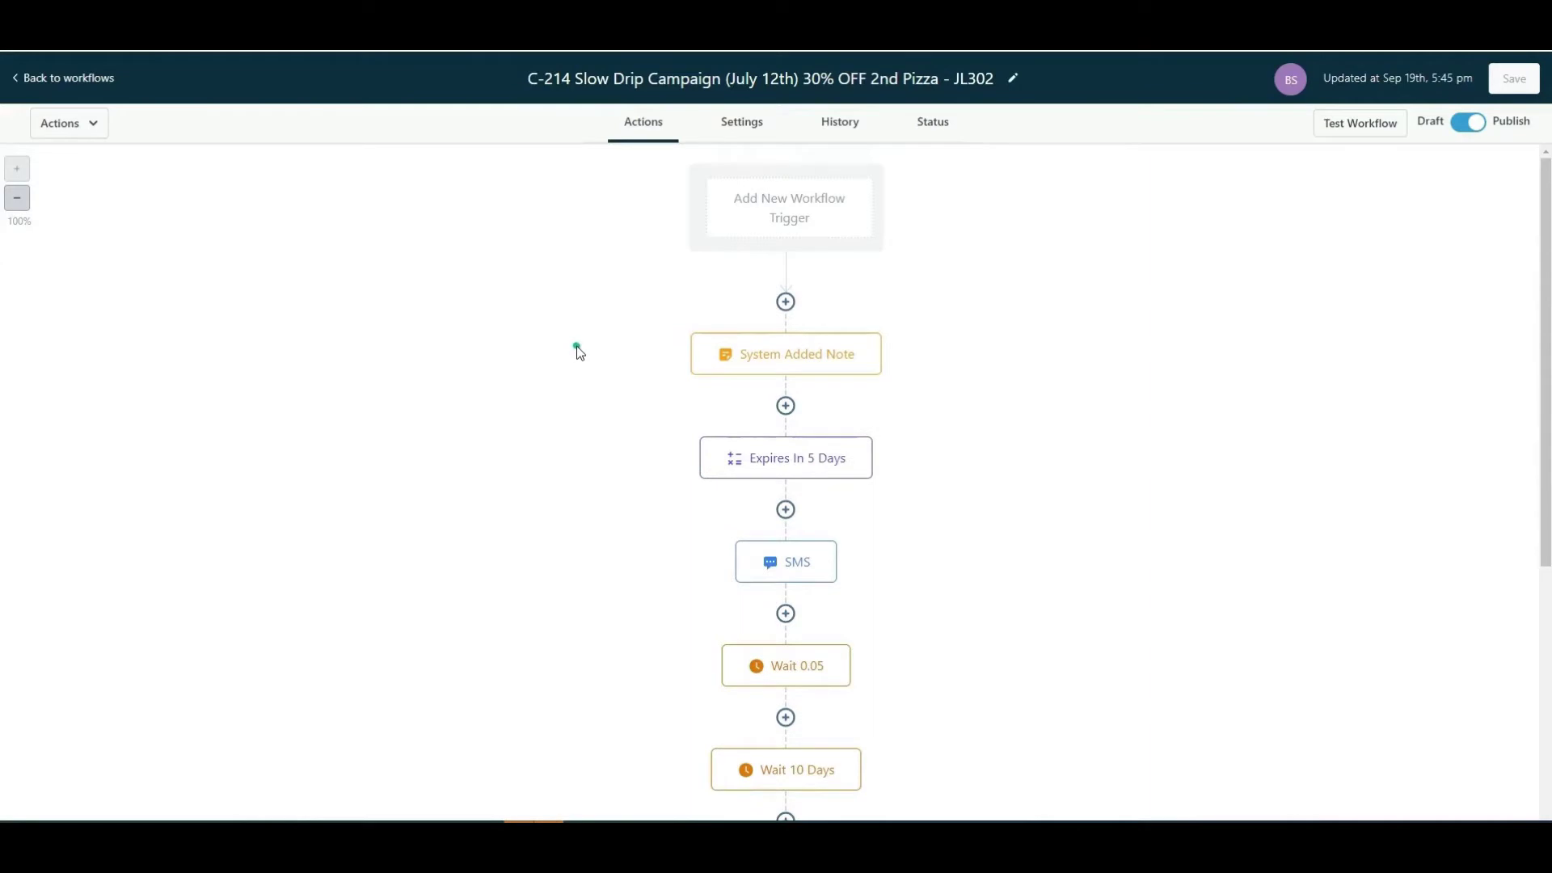
pyautogui.scroll(-1, 573, 351)
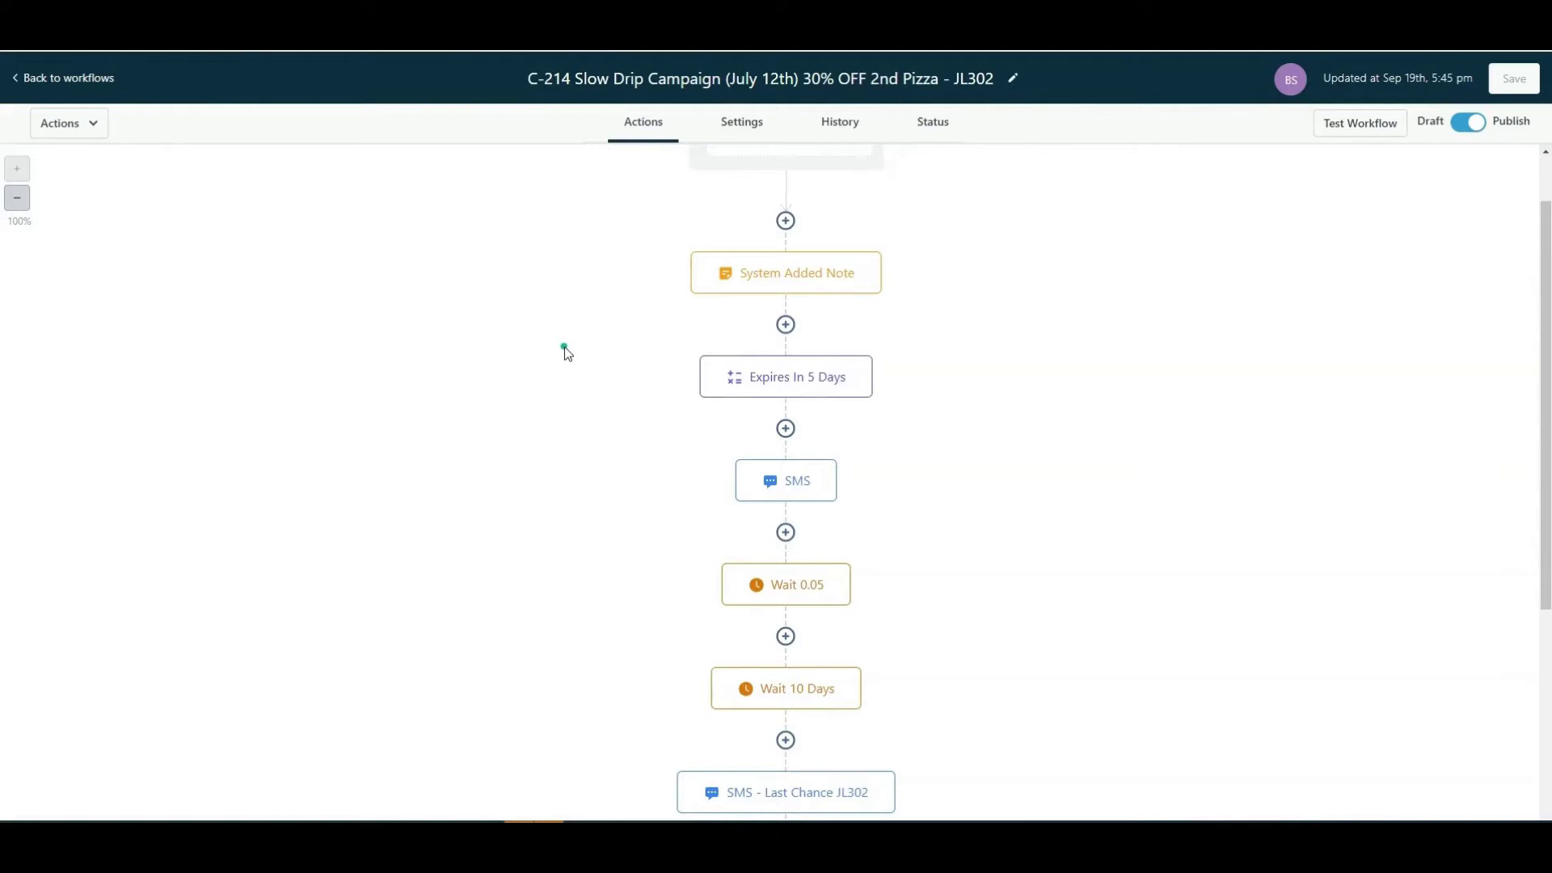
pyautogui.scroll(1, 564, 347)
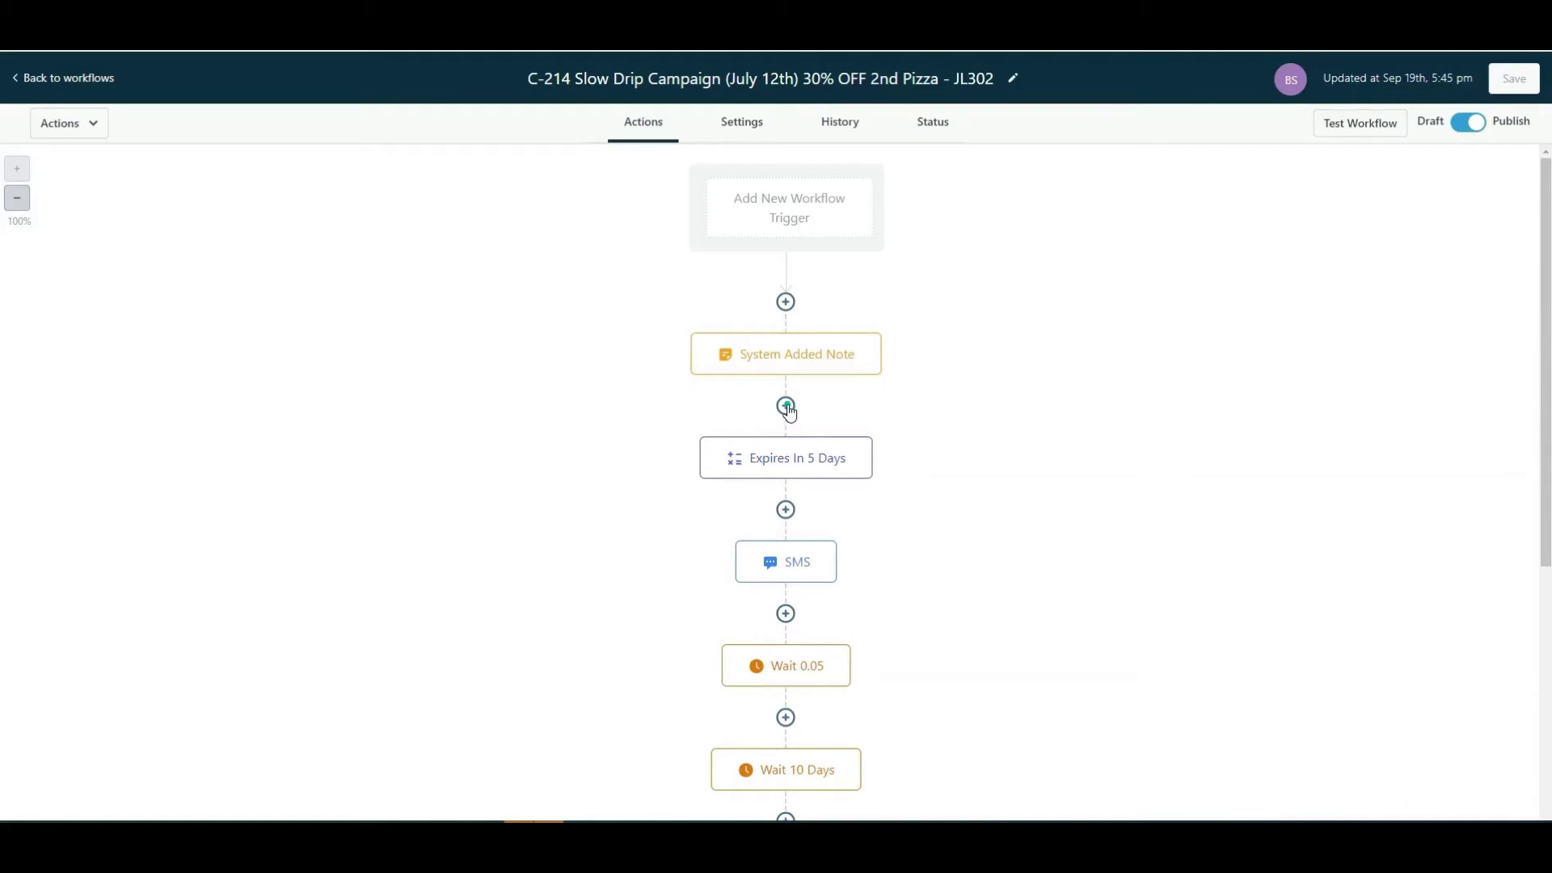
pyautogui.click(786, 408)
pyautogui.click(784, 477)
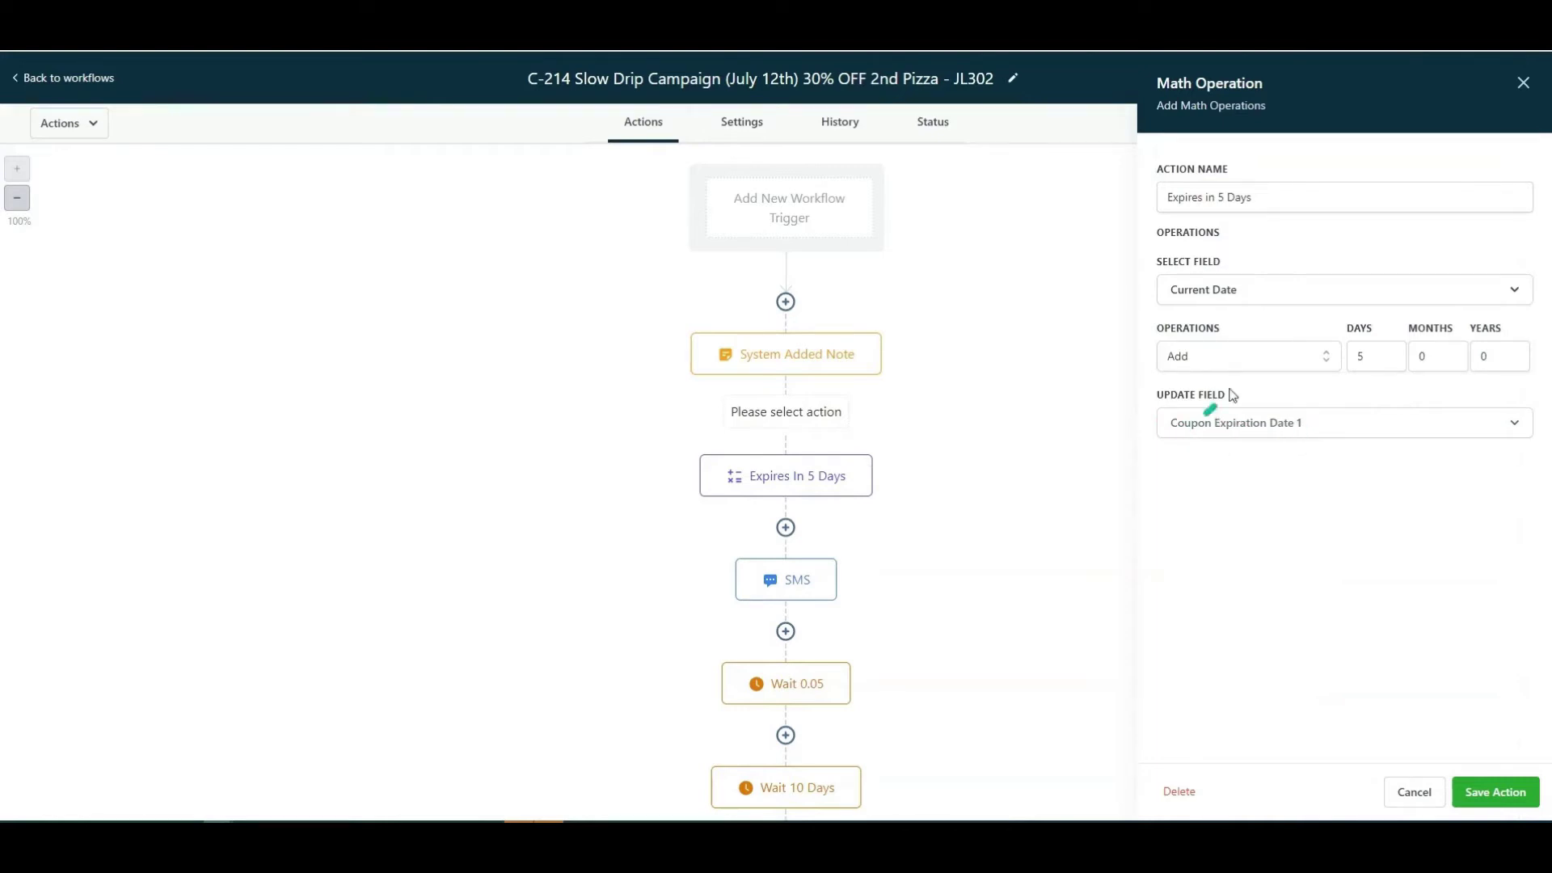
pyautogui.click(1523, 83)
# Make the new step a Math Operation that adds 5 days to Current Date.
pyautogui.click(785, 411)
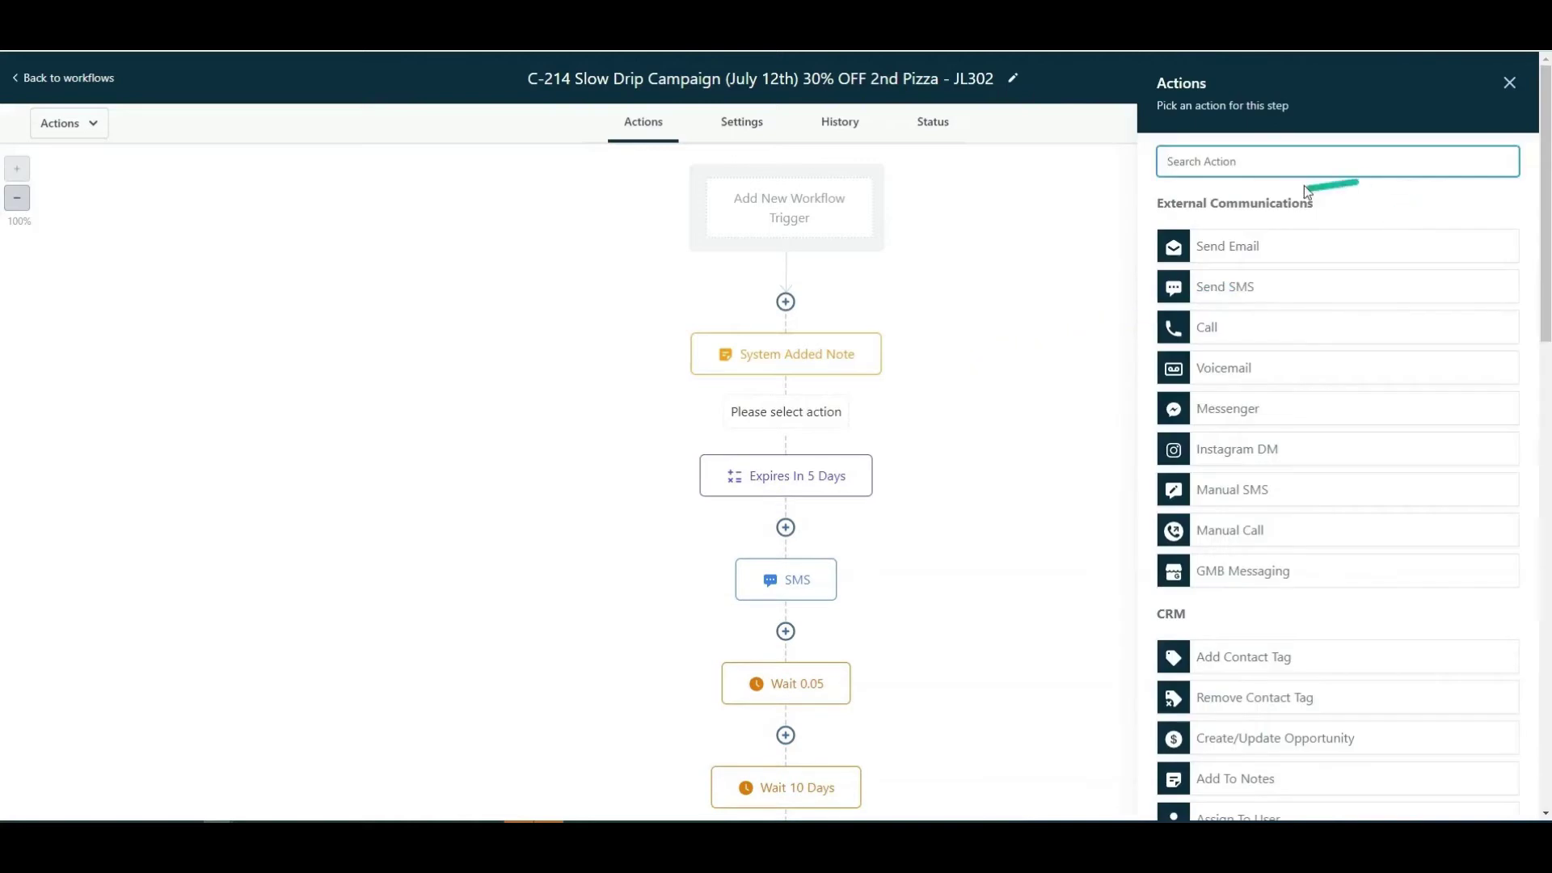
pyautogui.write('math')
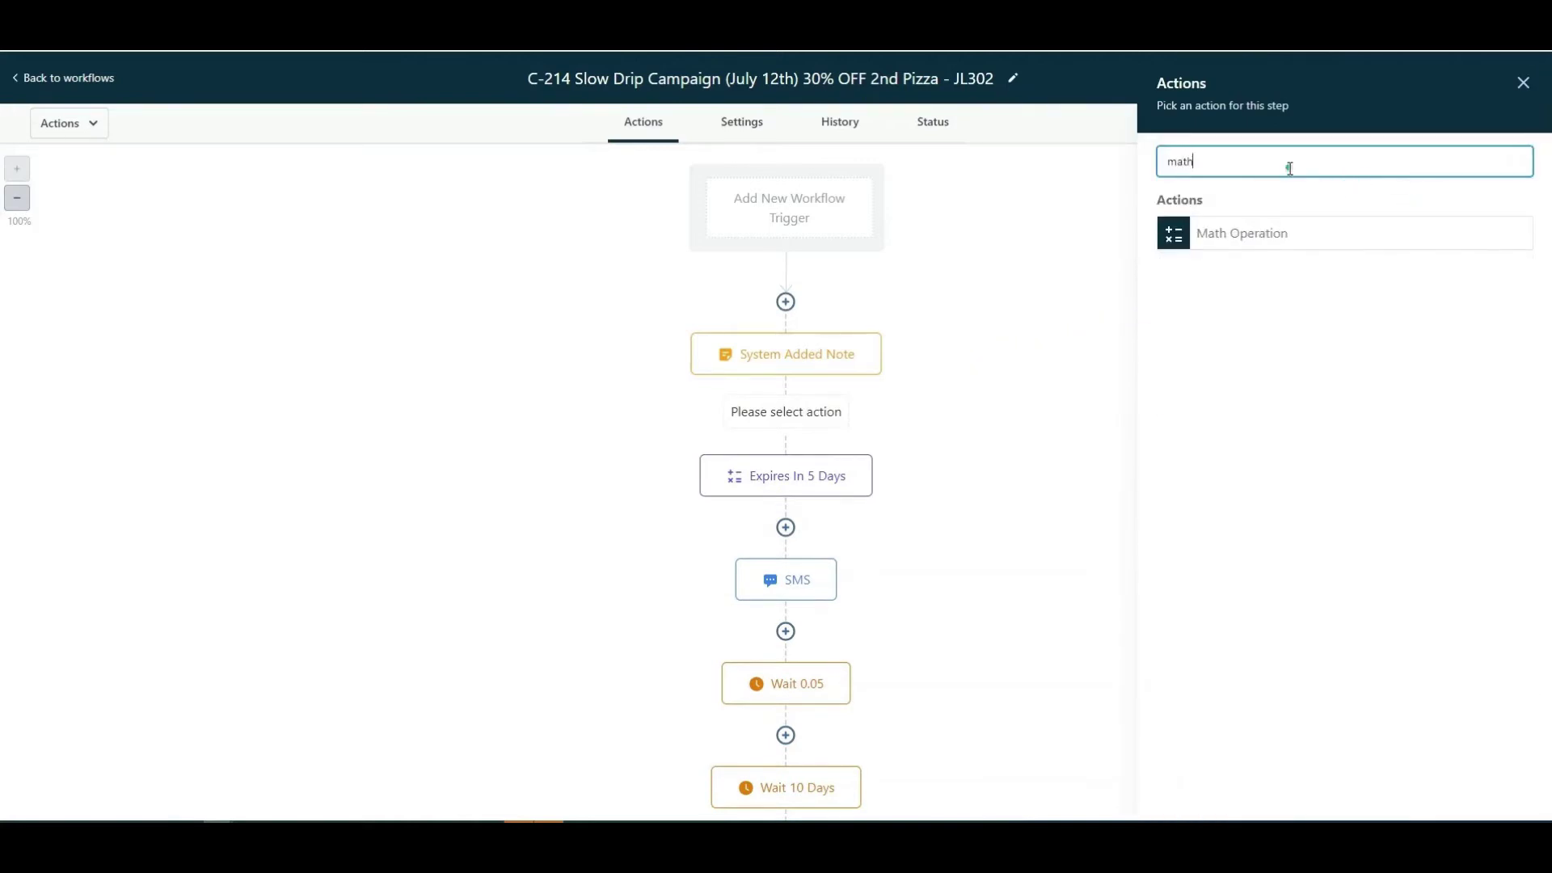
pyautogui.click(1244, 233)
pyautogui.click(1219, 293)
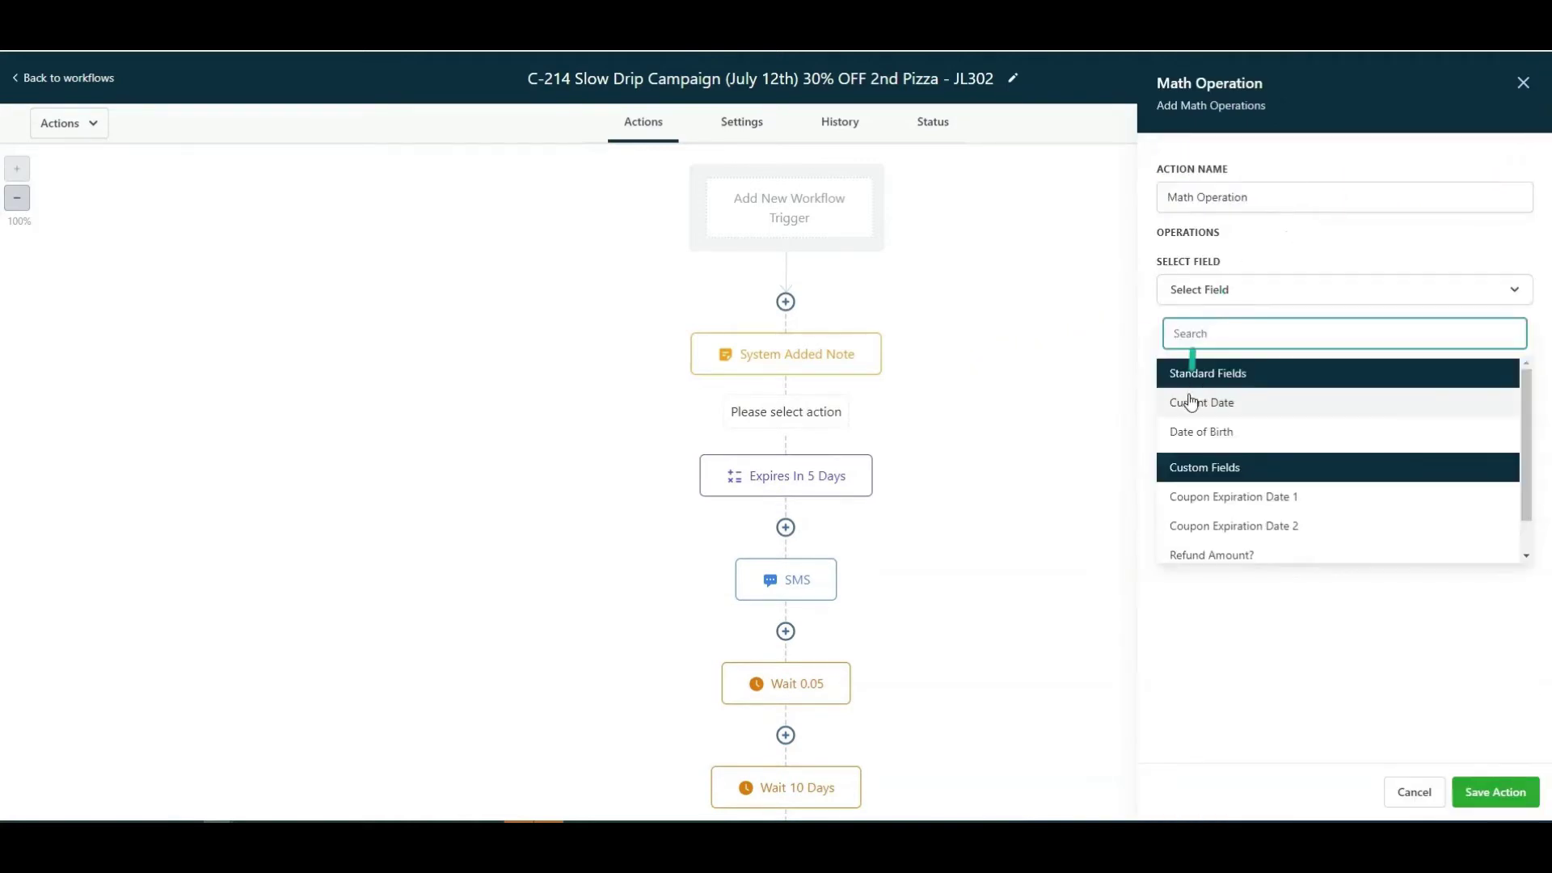
pyautogui.click(1218, 406)
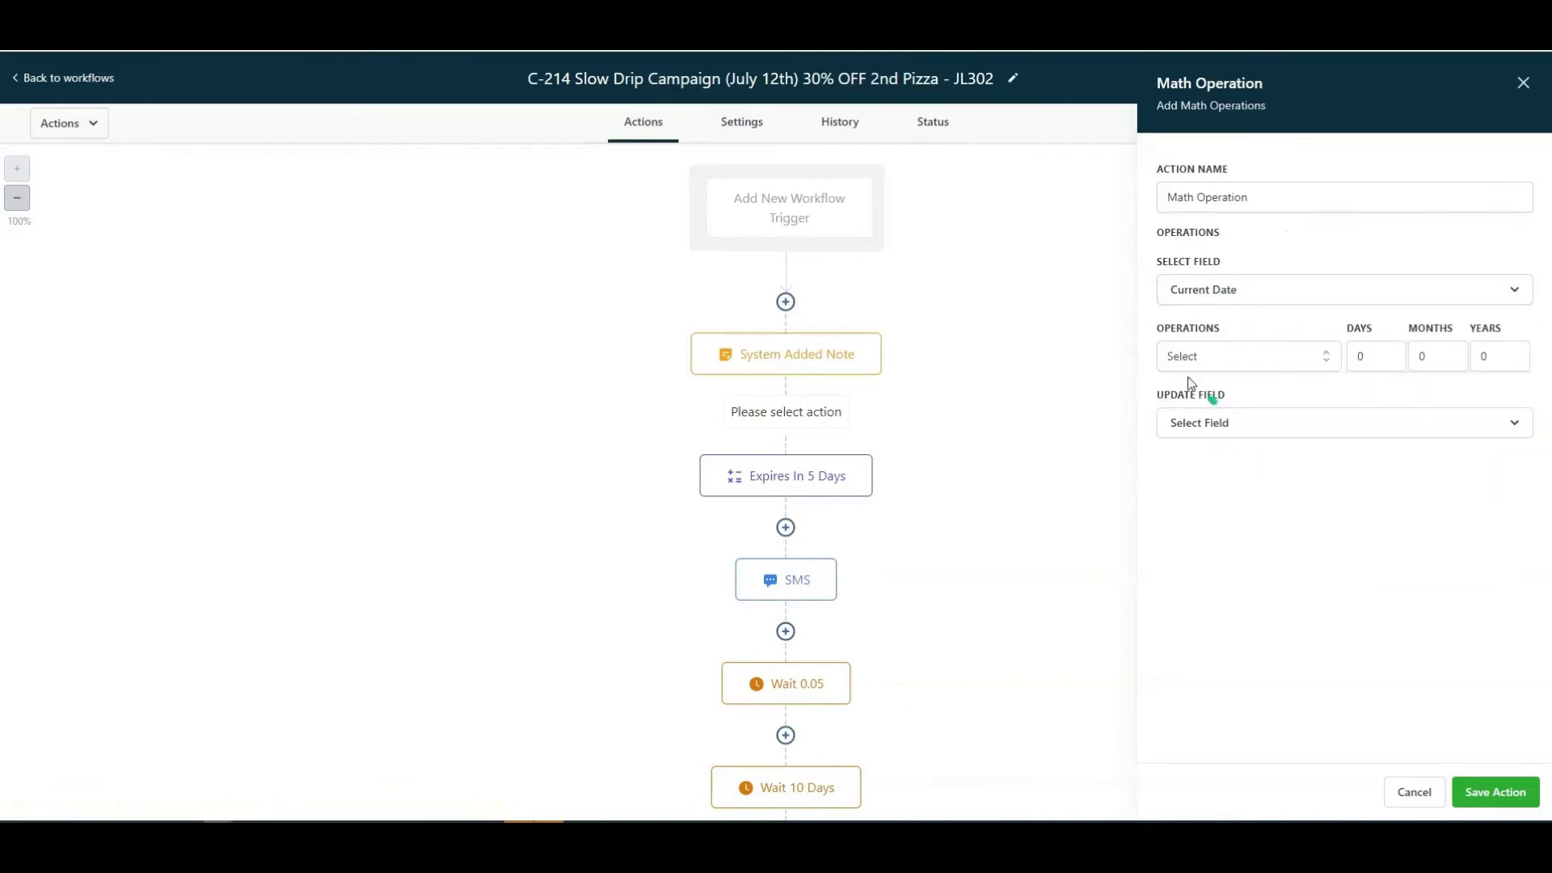
pyautogui.click(1220, 365)
pyautogui.click(1184, 396)
pyautogui.click(1374, 349)
pyautogui.write('5')
pyautogui.click(1343, 511)
# Send the result to Coupon Expiration Date 1, discard the draft step, and reopen Expires In 5 Days.
pyautogui.doubleClick(1370, 357)
pyautogui.click(1204, 424)
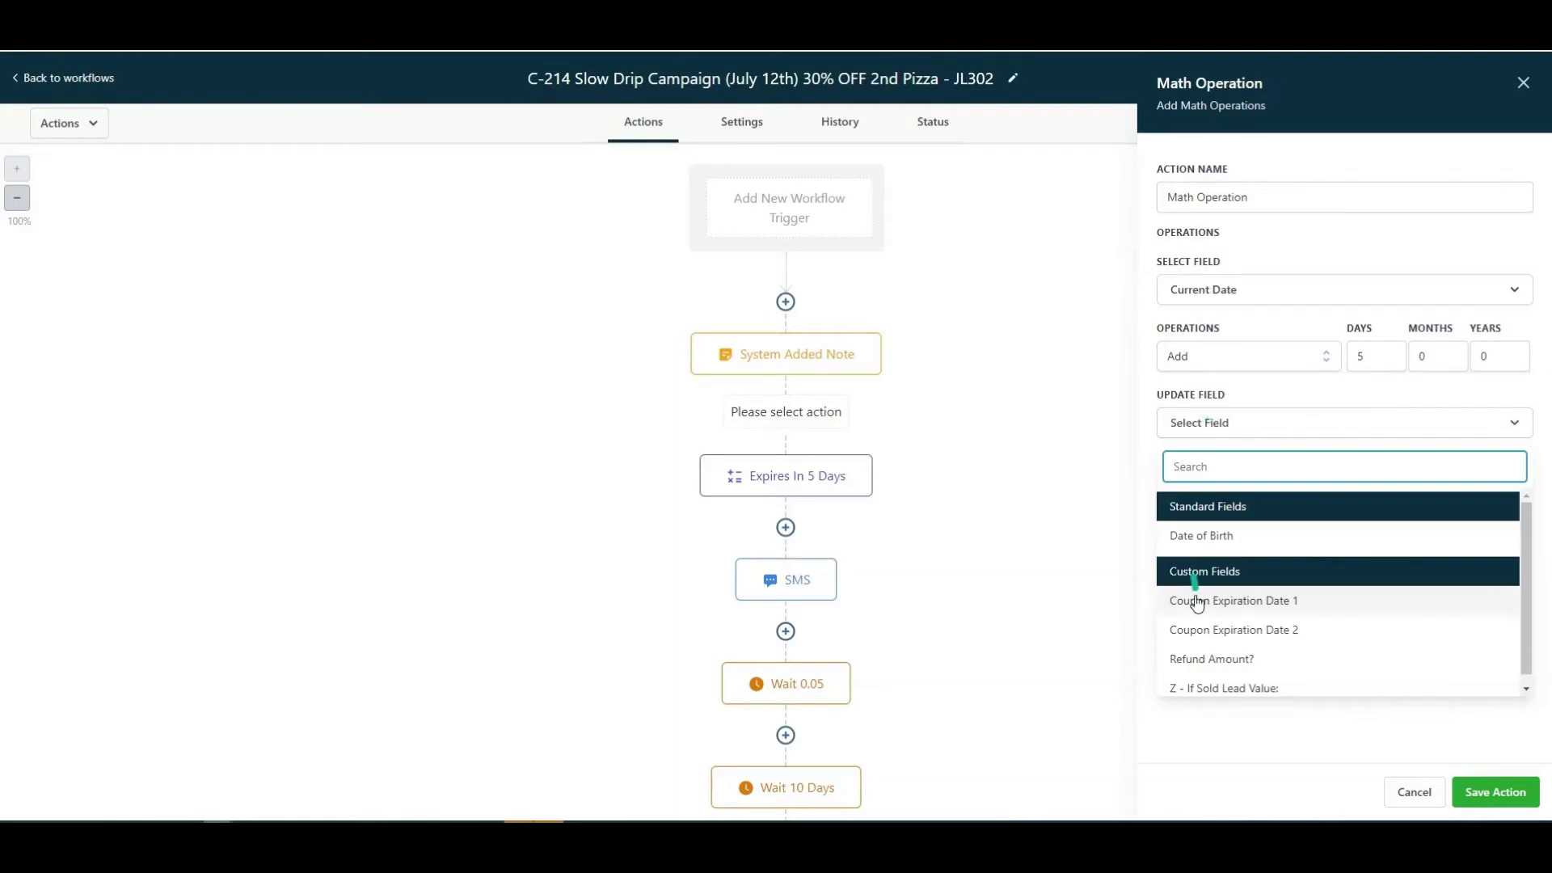
pyautogui.click(1264, 608)
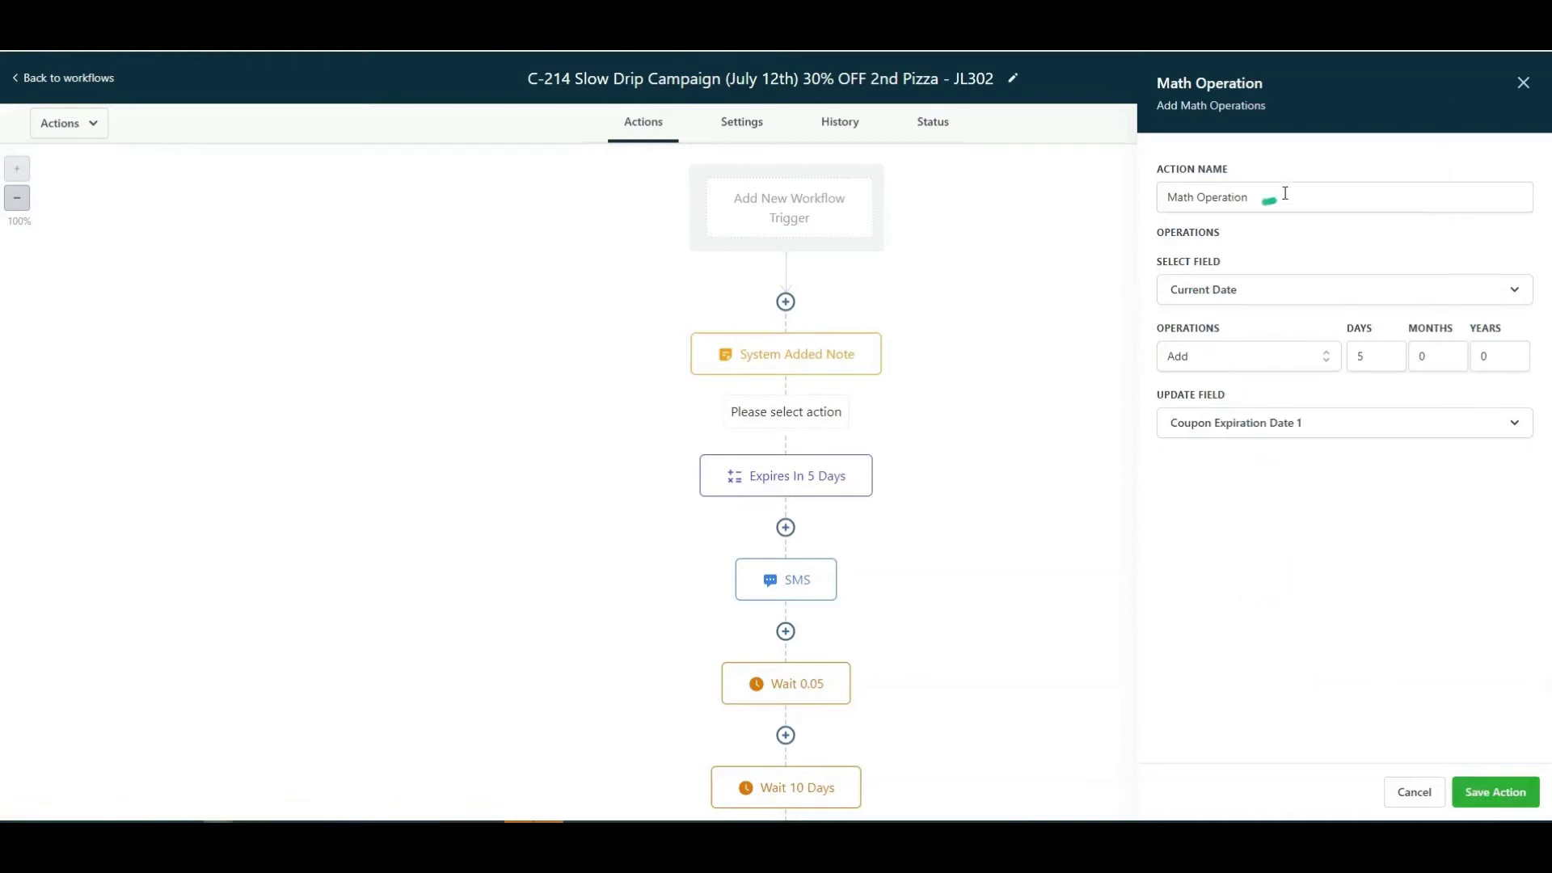
pyautogui.moveTo(1267, 195); pyautogui.dragTo(1163, 260)
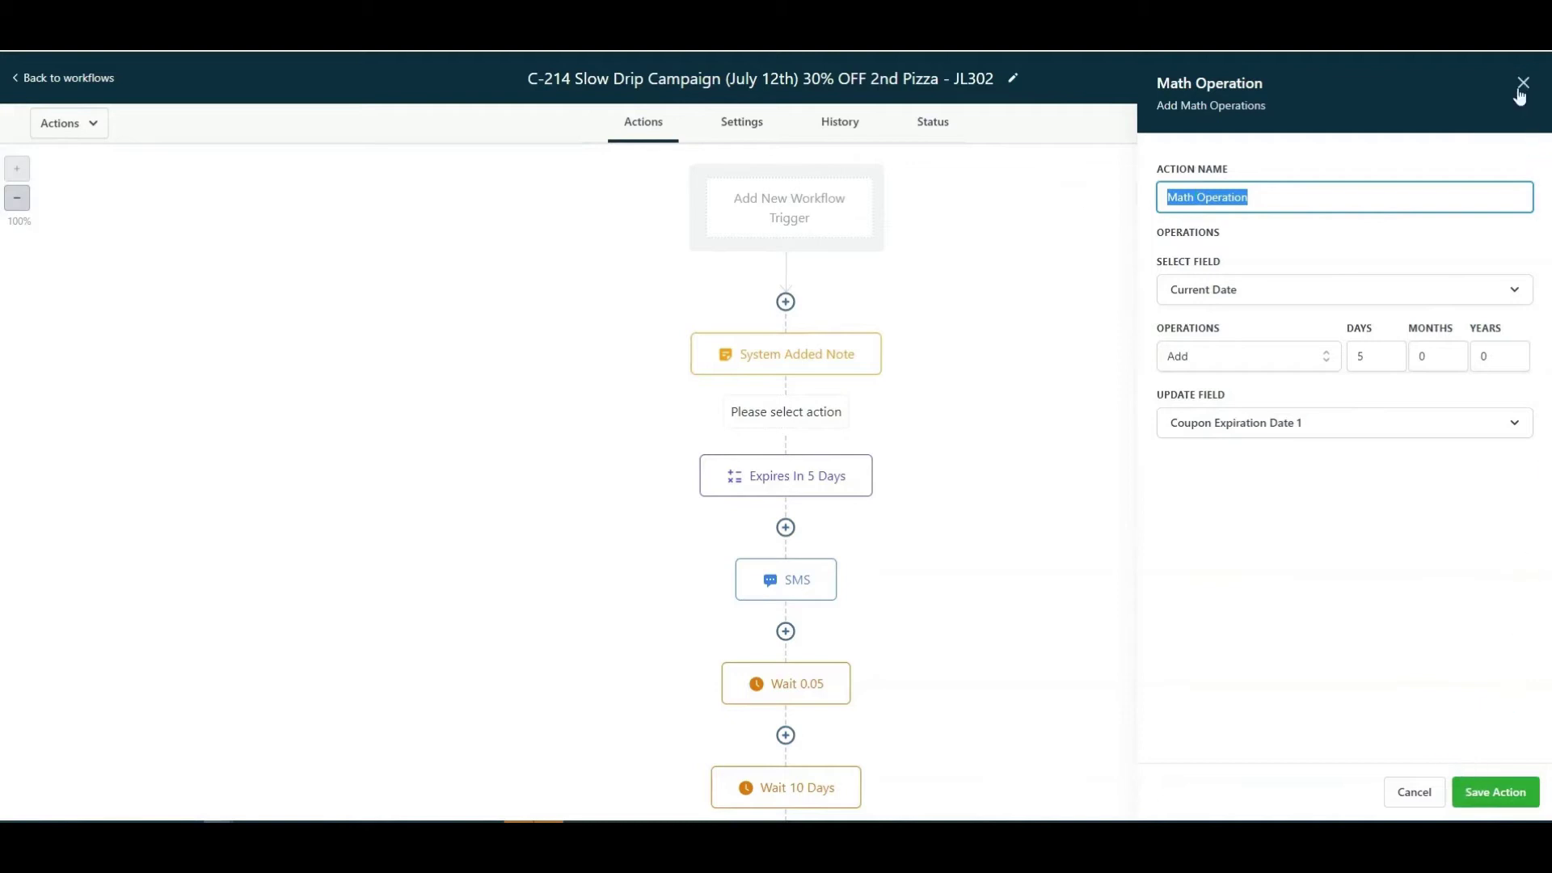
pyautogui.click(1524, 82)
pyautogui.click(780, 467)
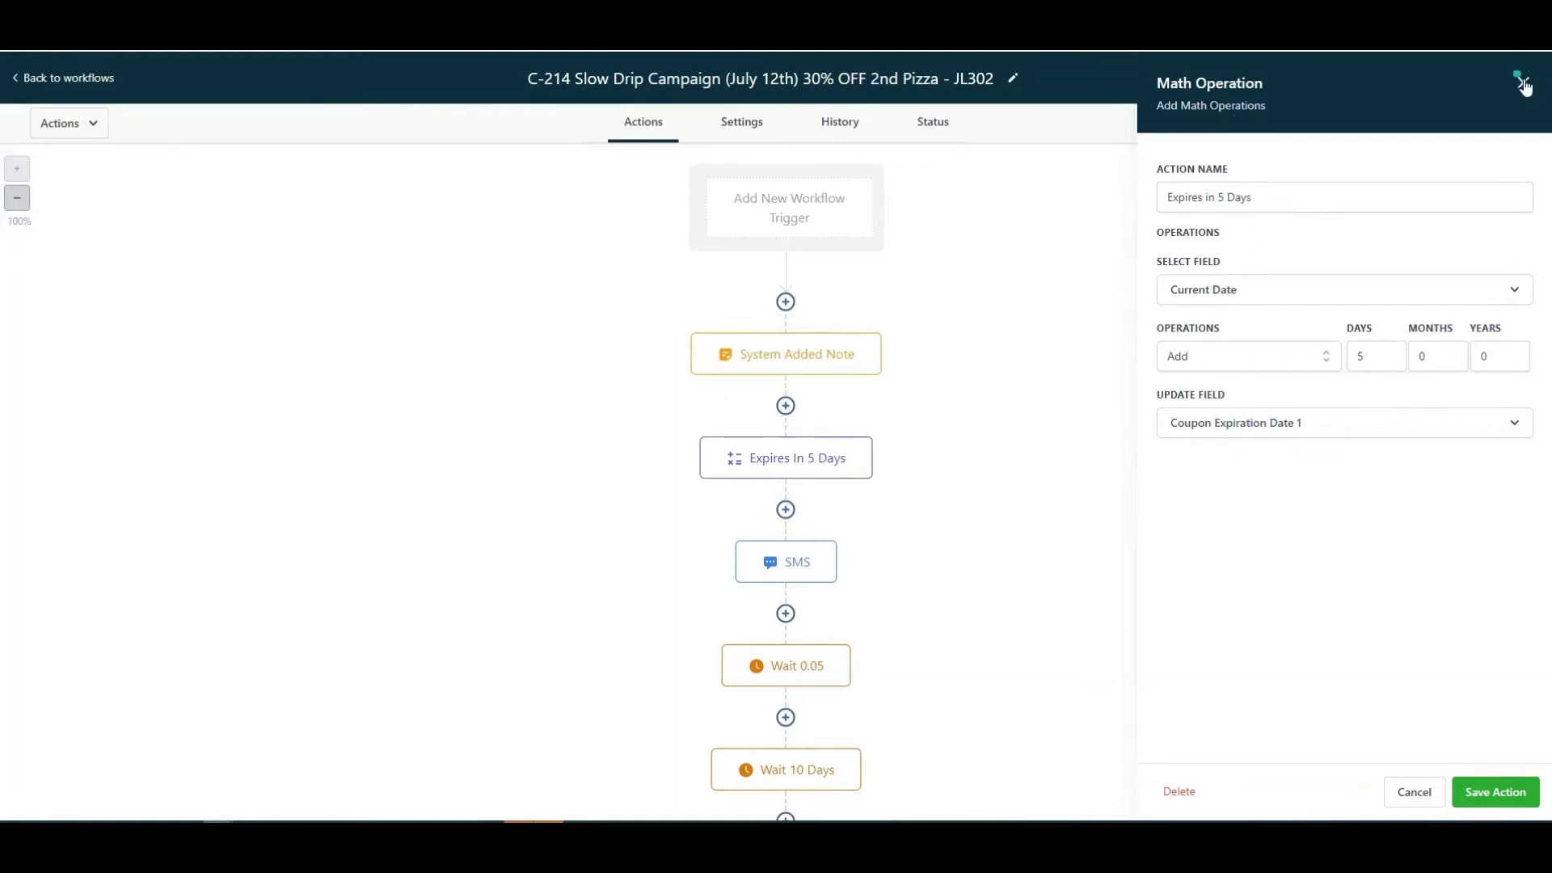
# Close the Math Operation panel, then open and close the Test Workflow panel.
pyautogui.click(1523, 83)
pyautogui.click(1351, 125)
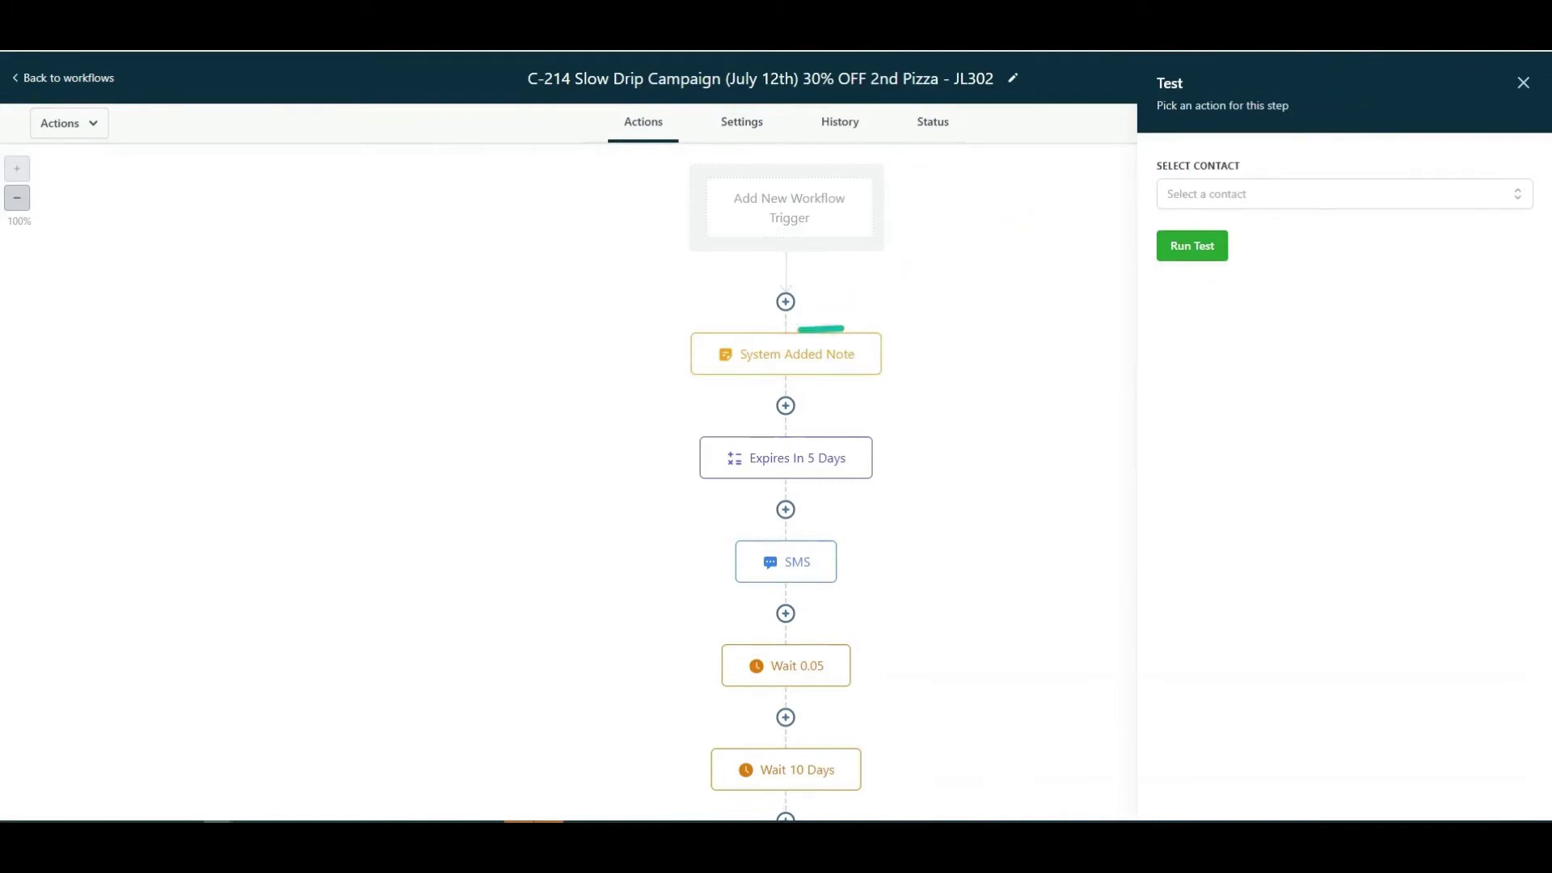
pyautogui.click(1521, 83)
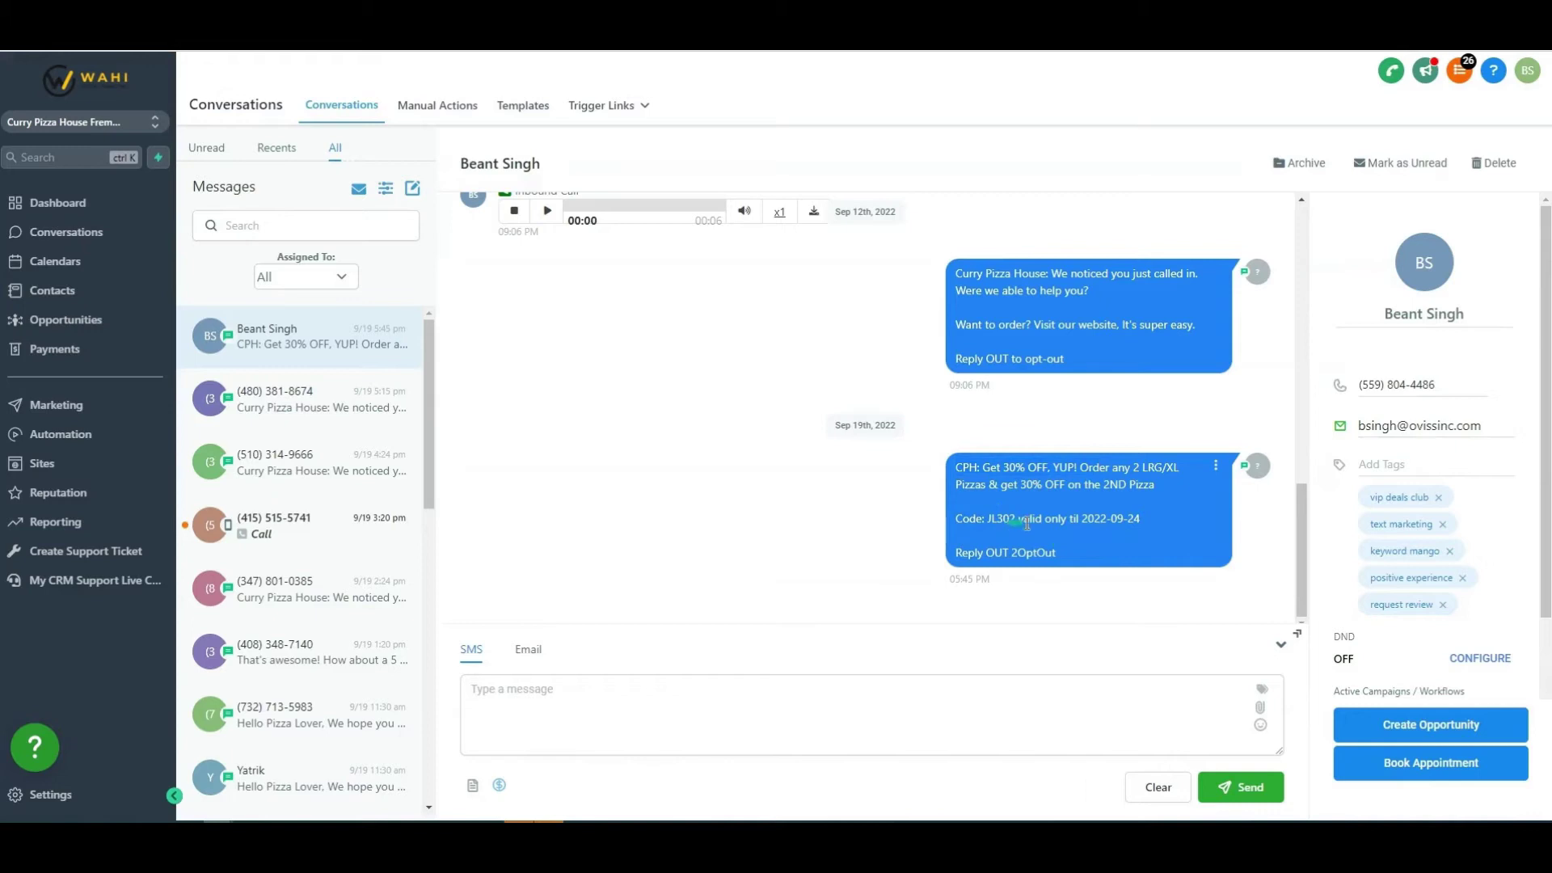
pyautogui.click(1138, 520)
pyautogui.moveTo(1080, 524); pyautogui.dragTo(1143, 522)
pyautogui.click(1087, 518)
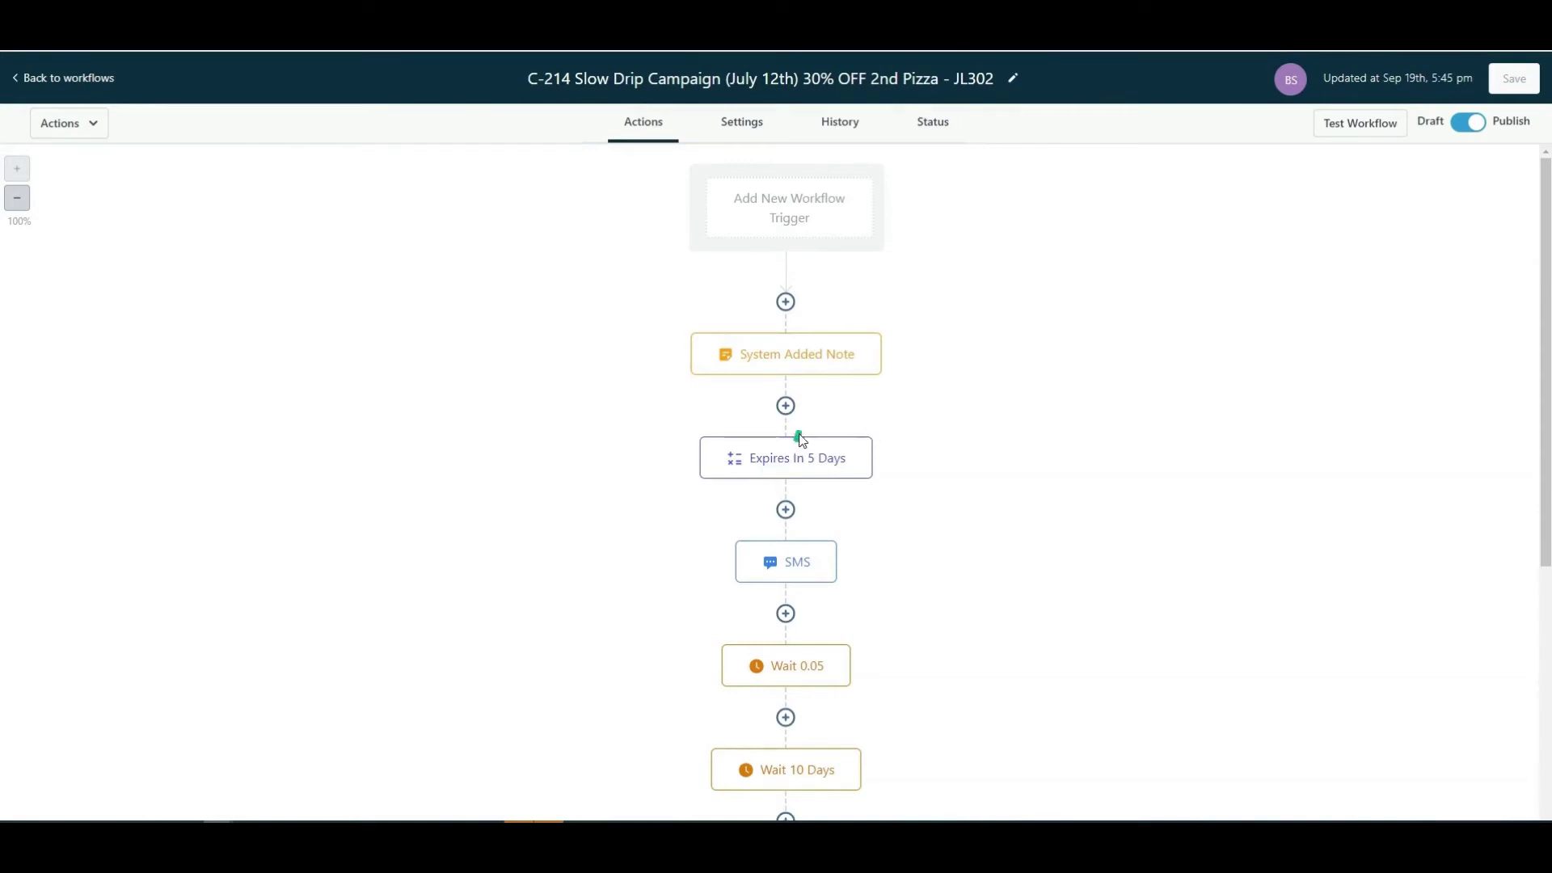
# Reopen the Expires In 5 Days math operation and check its days, months and years values.
pyautogui.click(789, 454)
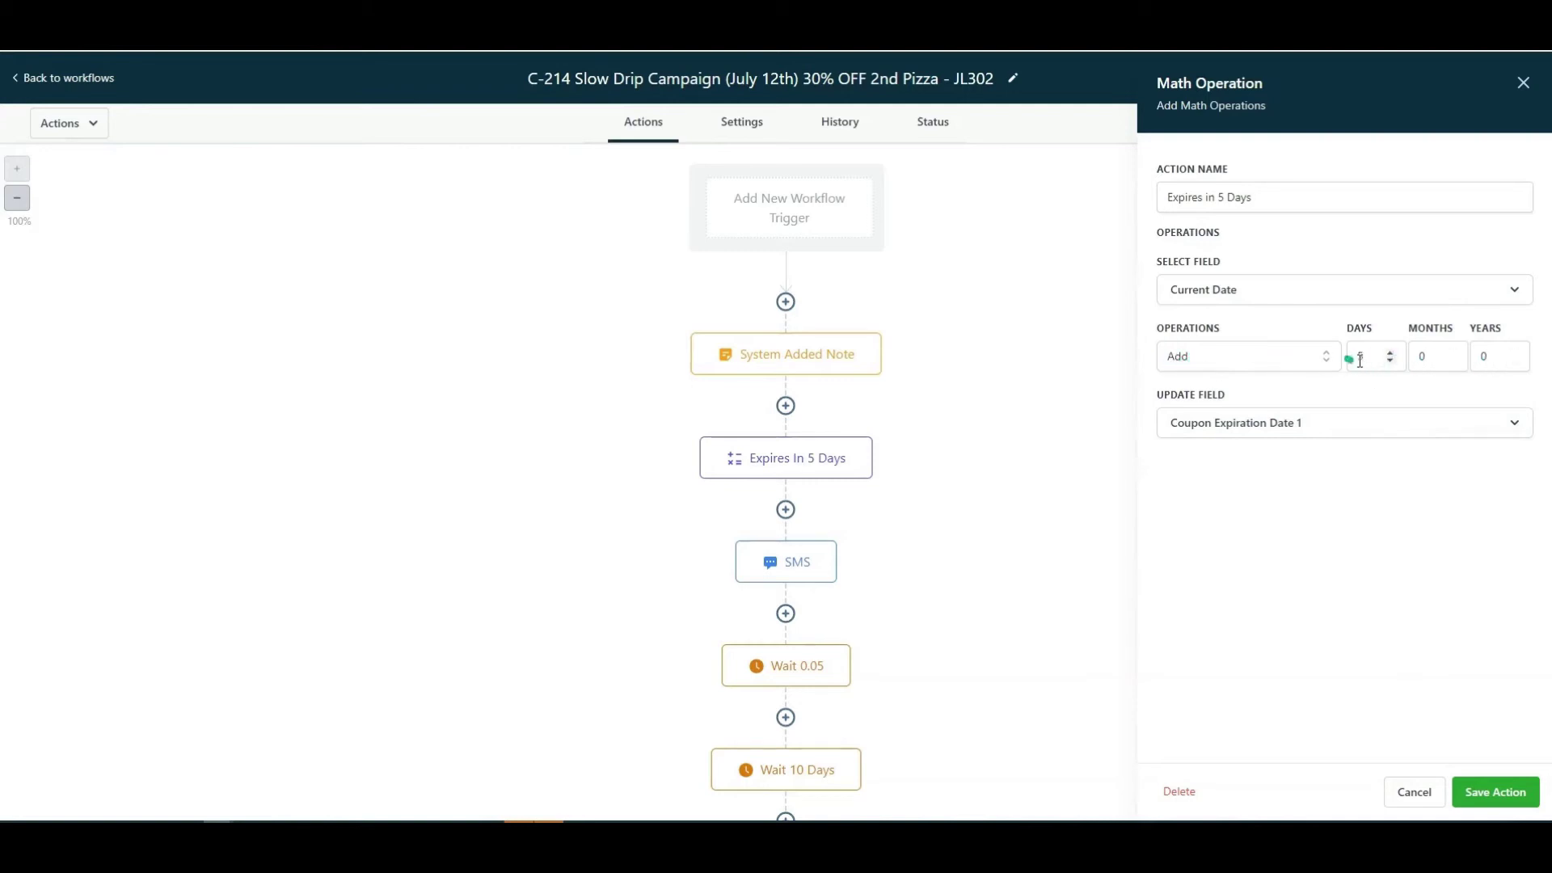
pyautogui.doubleClick(1420, 356)
pyautogui.click(1487, 356)
pyautogui.click(1215, 426)
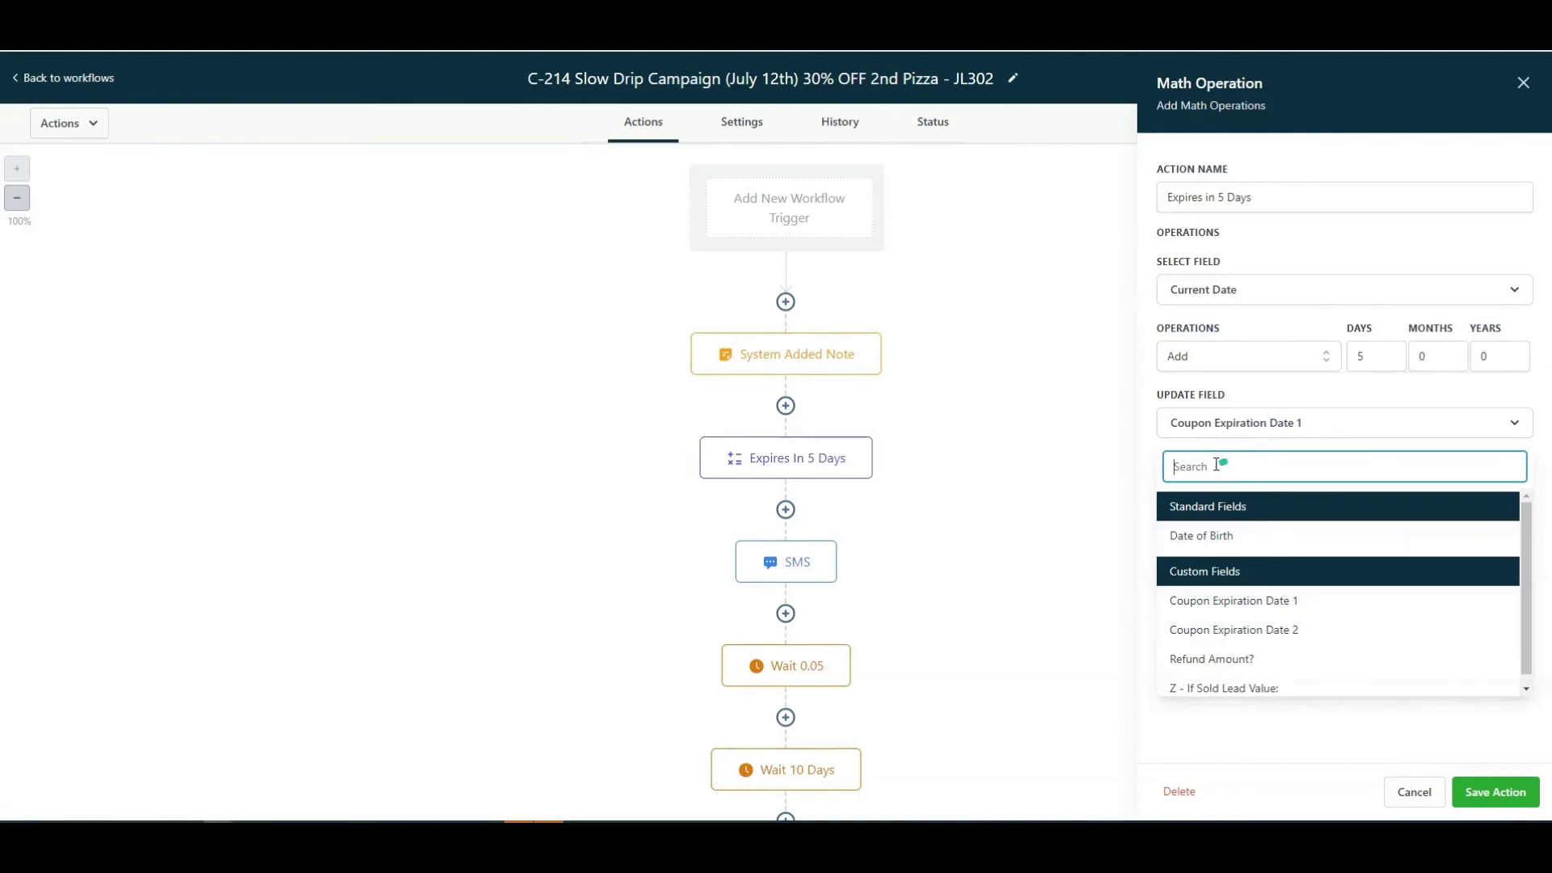
pyautogui.click(1199, 288)
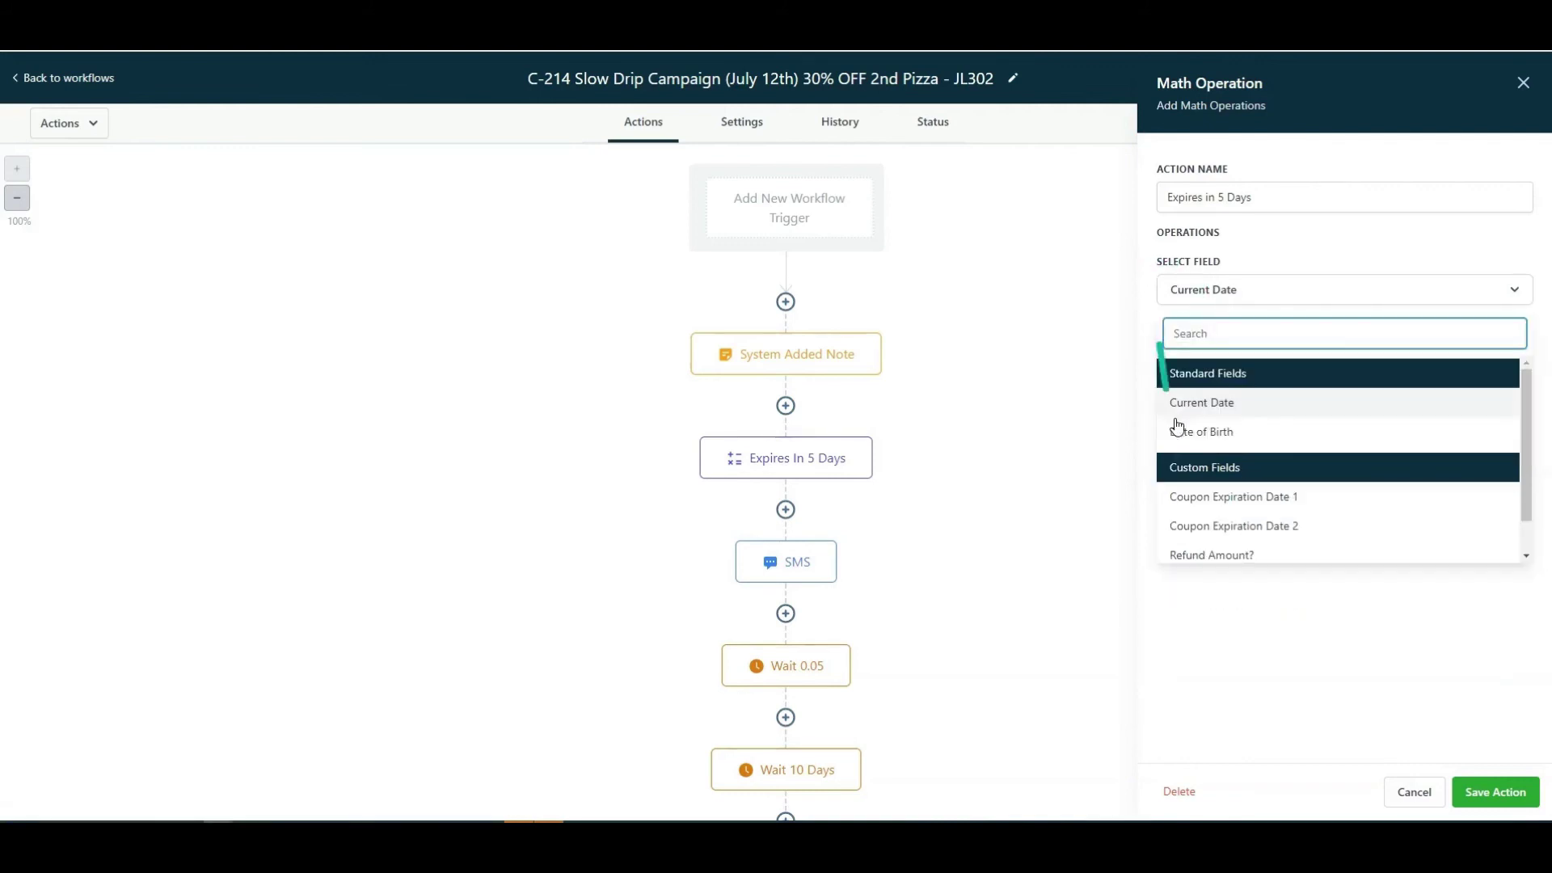
pyautogui.click(1219, 293)
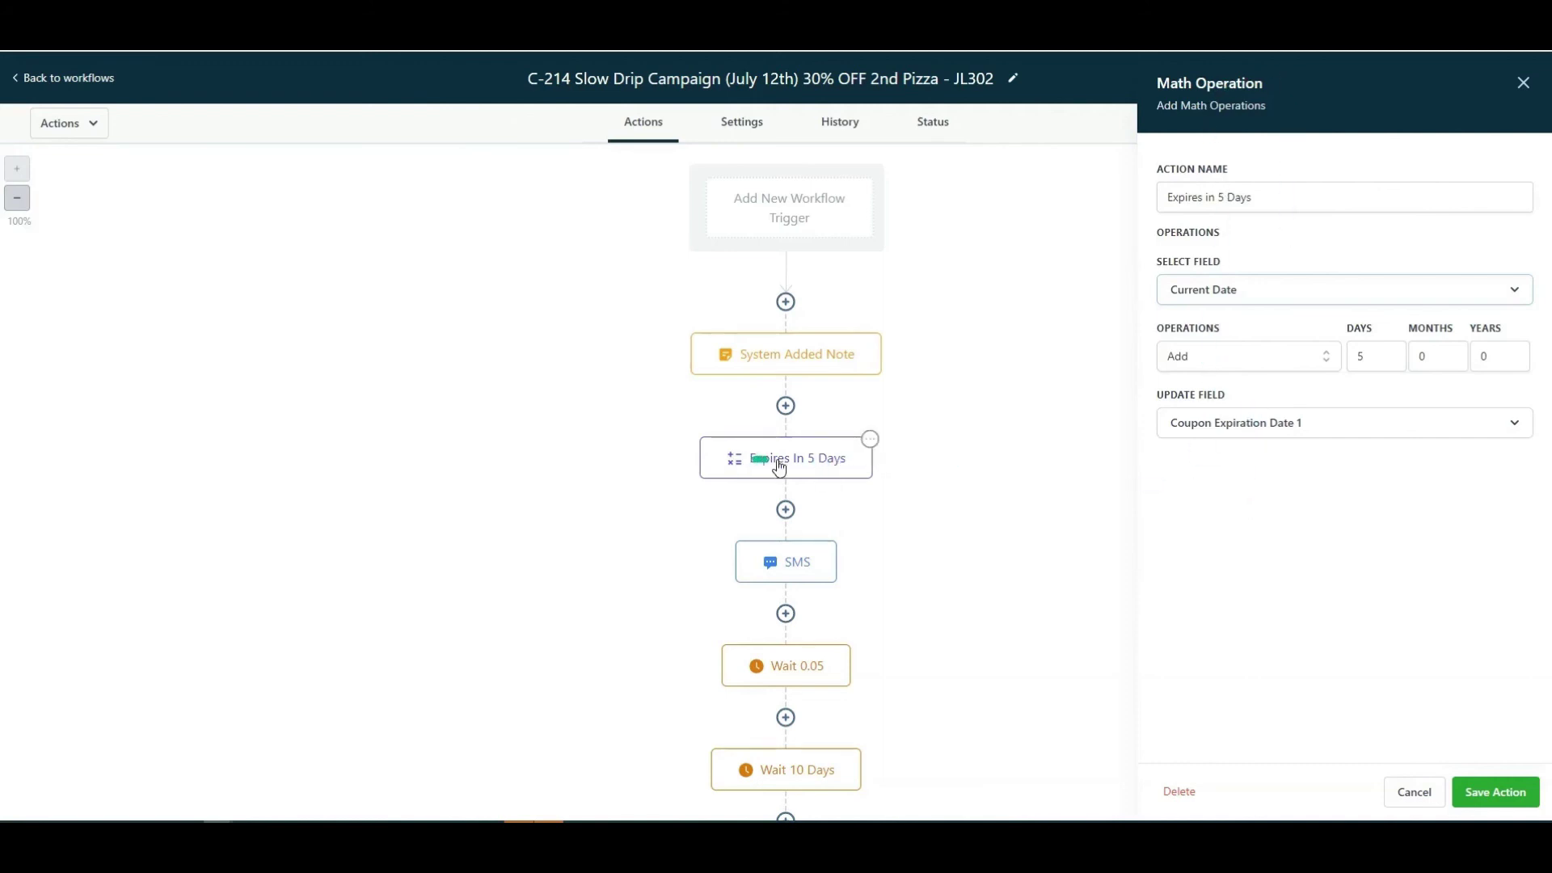
# In the SMS message, insert the Coupon Expiration Date 1 merge field and delete the duplicate line.
pyautogui.click(798, 570)
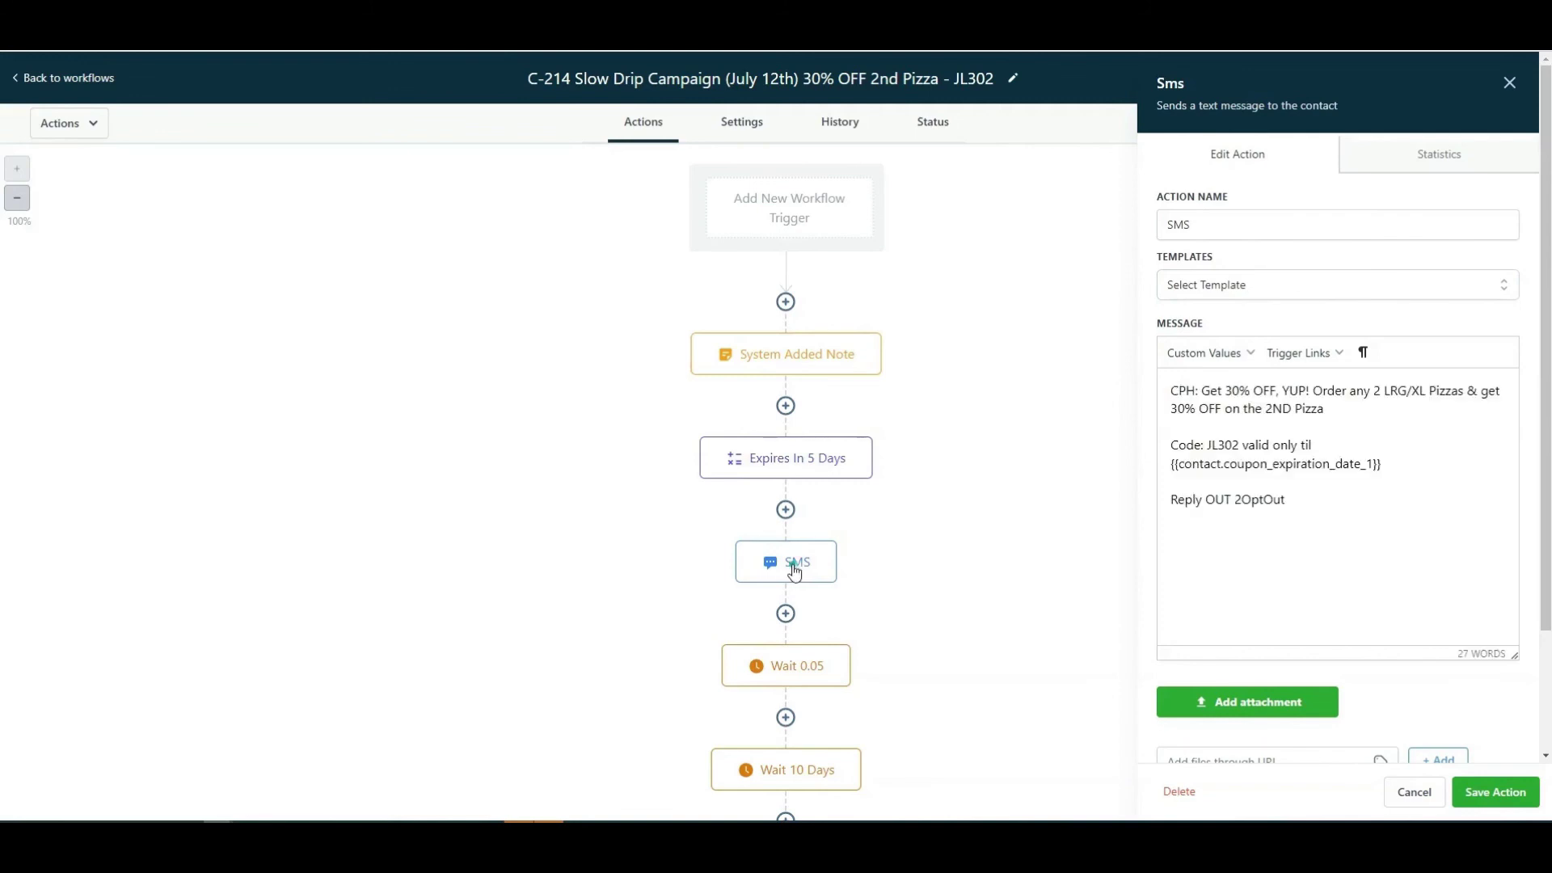
pyautogui.moveTo(1400, 467); pyautogui.dragTo(1112, 465)
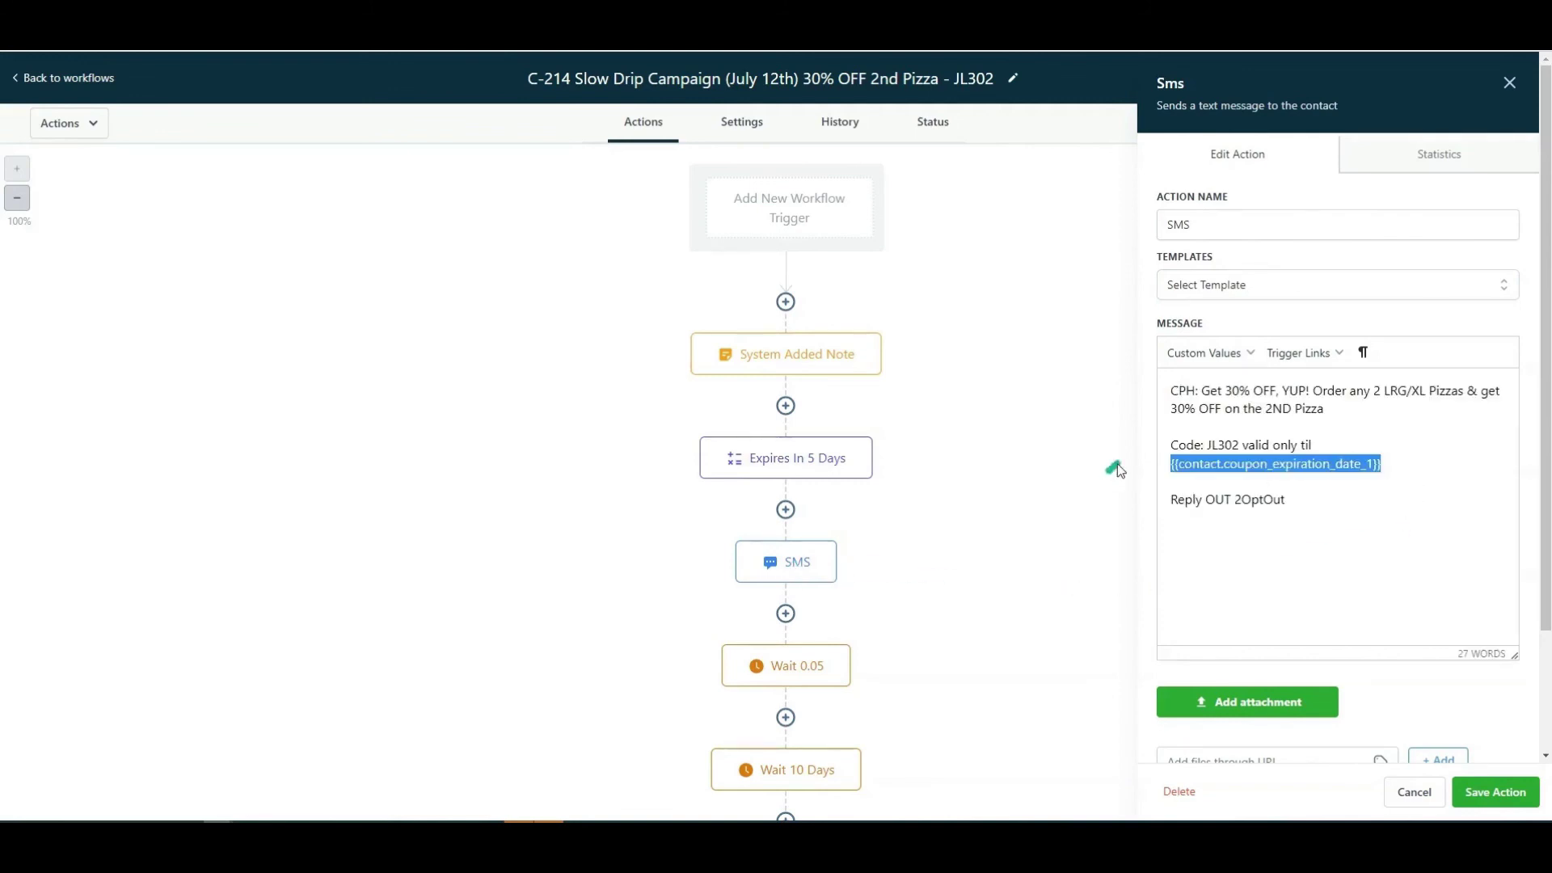
pyautogui.click(1300, 486)
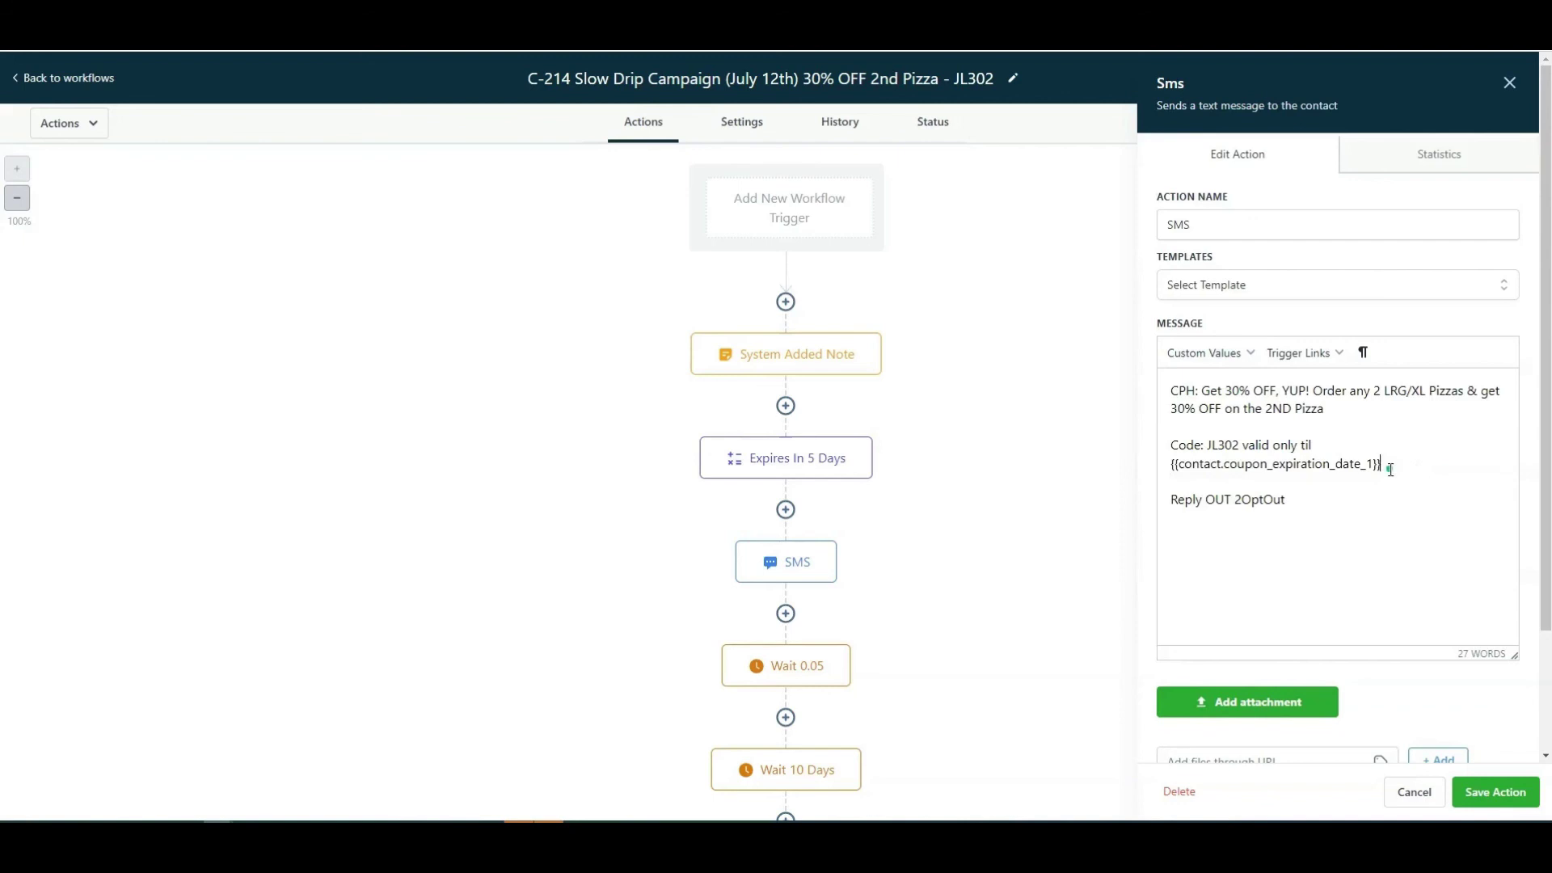
pyautogui.click(1208, 353)
pyautogui.moveTo(1208, 398)
pyautogui.scroll(-1, 1315, 646)
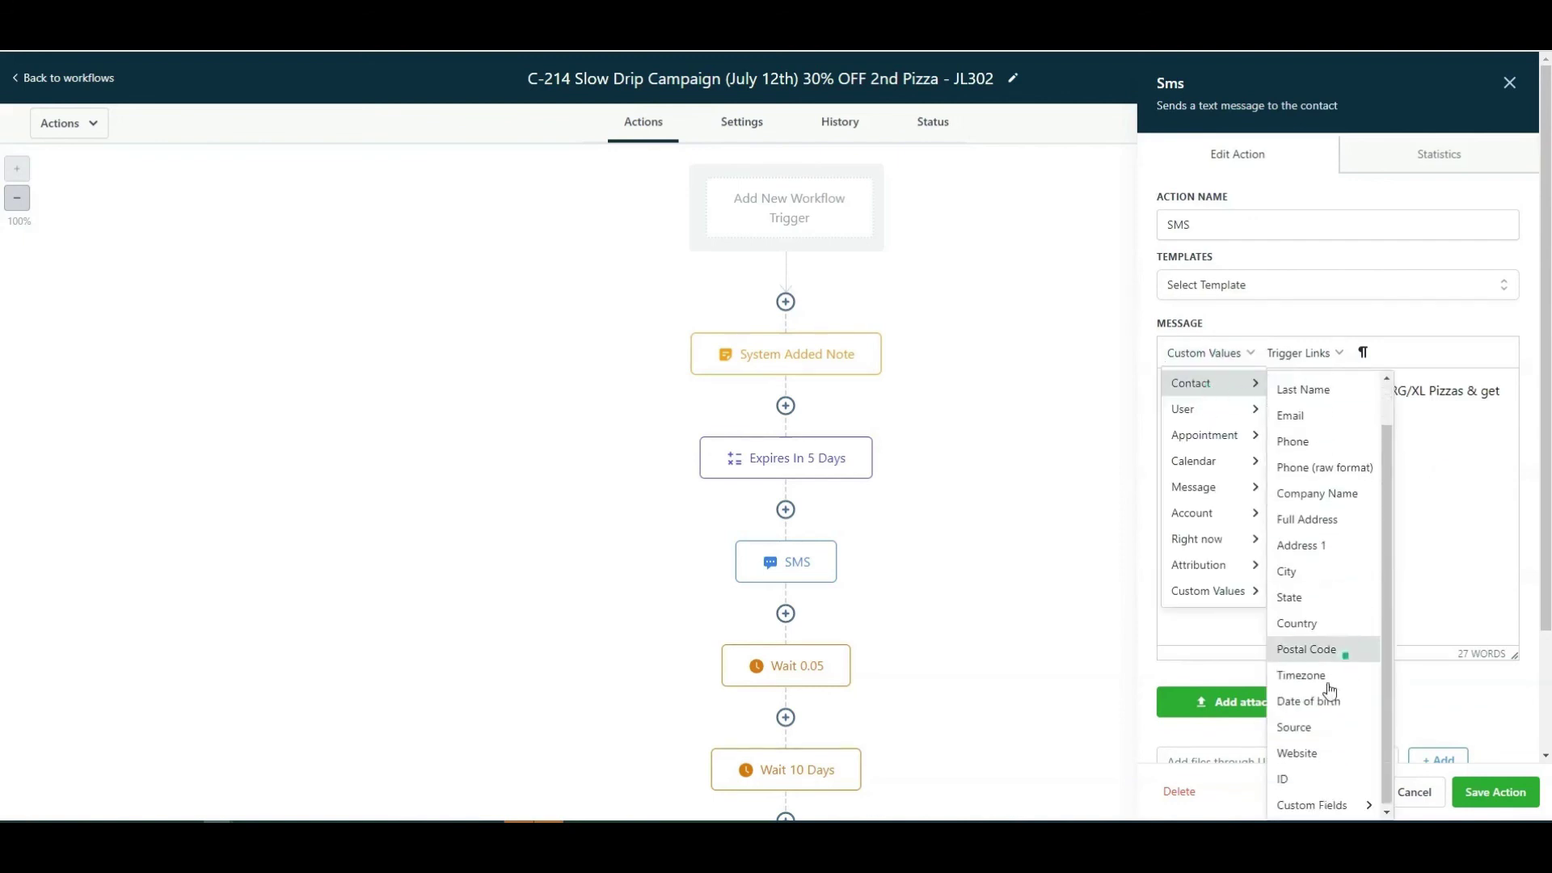
pyautogui.moveTo(1309, 800)
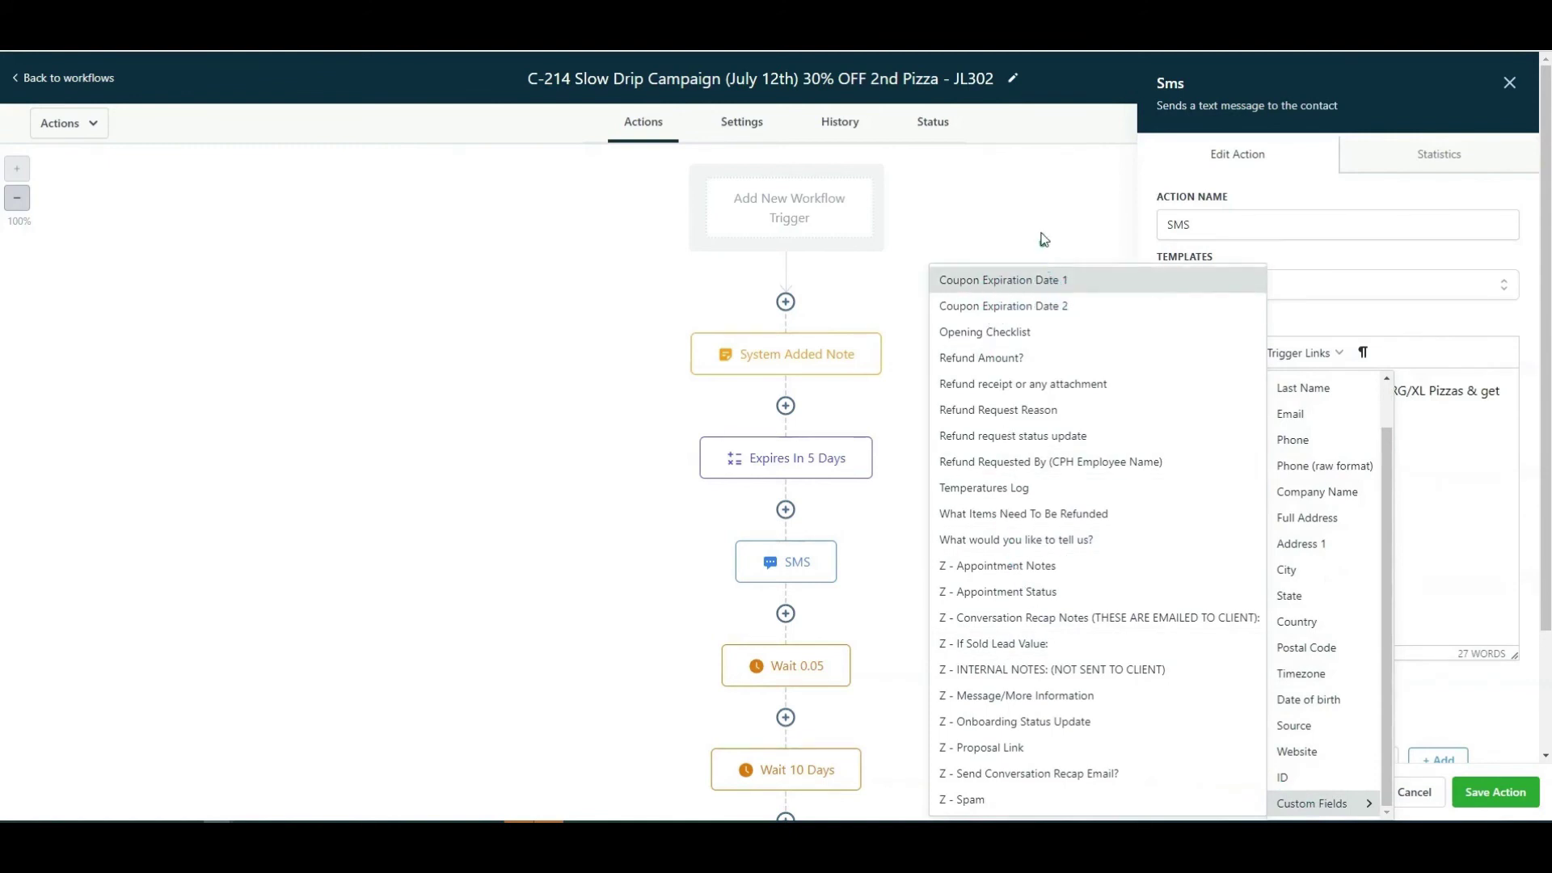
pyautogui.click(974, 280)
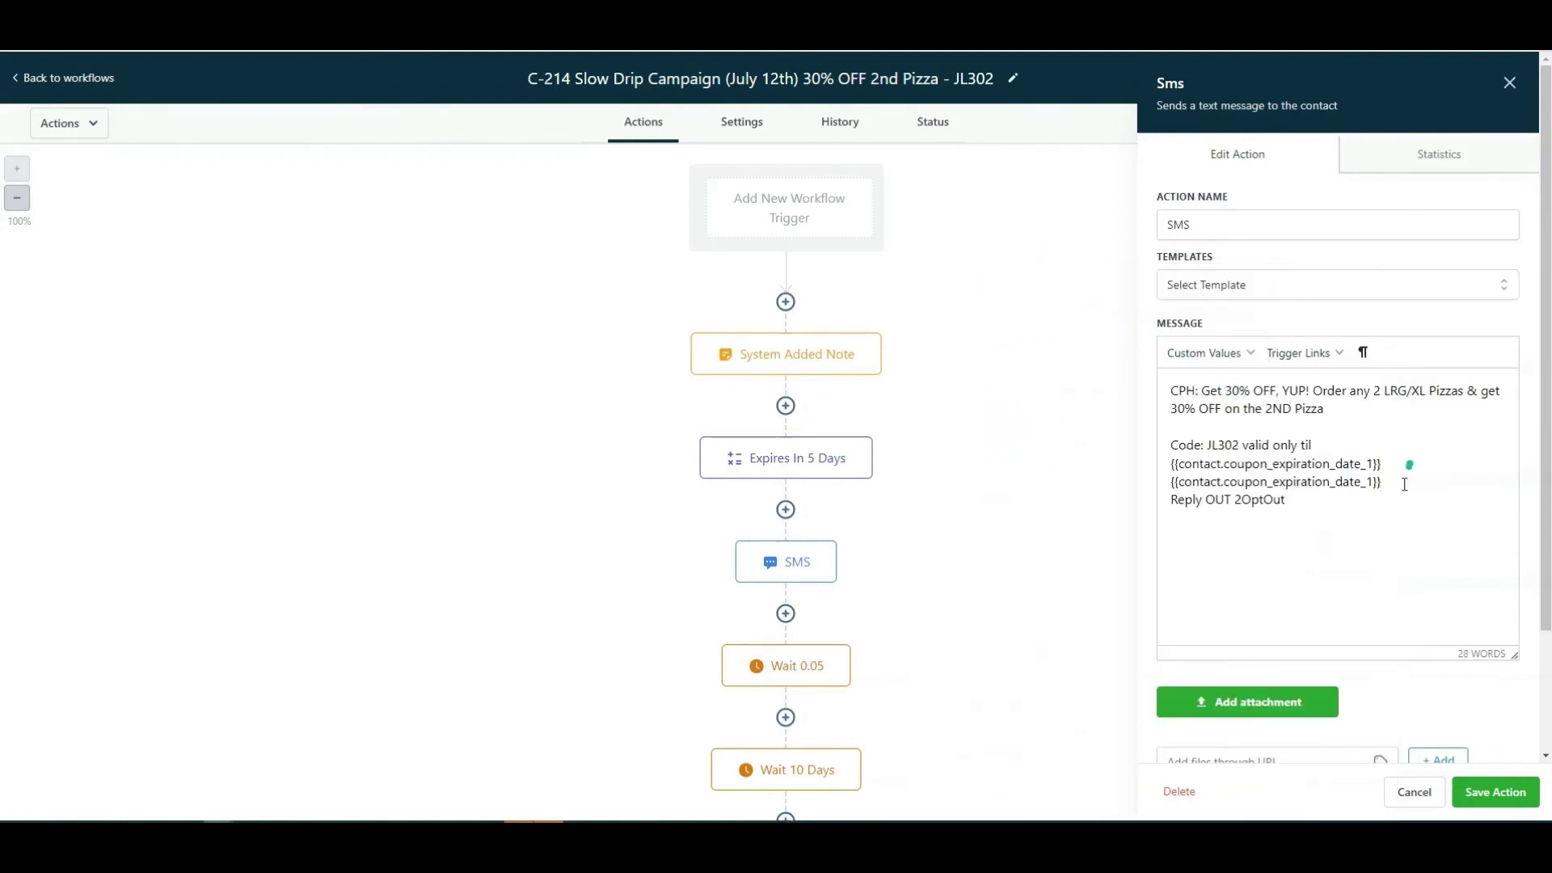
pyautogui.moveTo(1394, 482); pyautogui.dragTo(1126, 491)
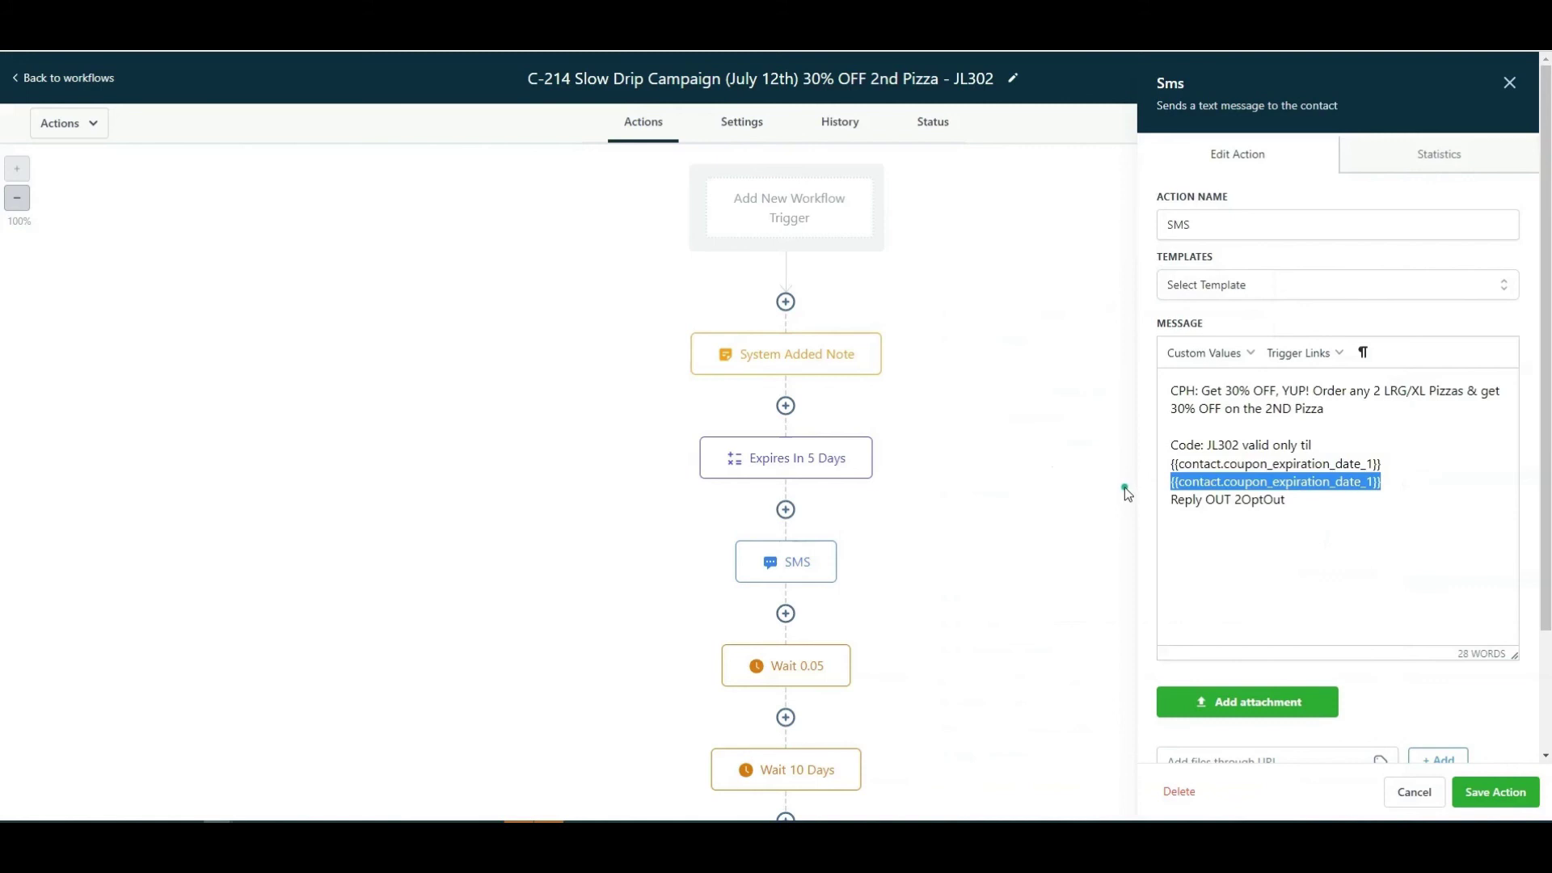
pyautogui.press('BackSpace')
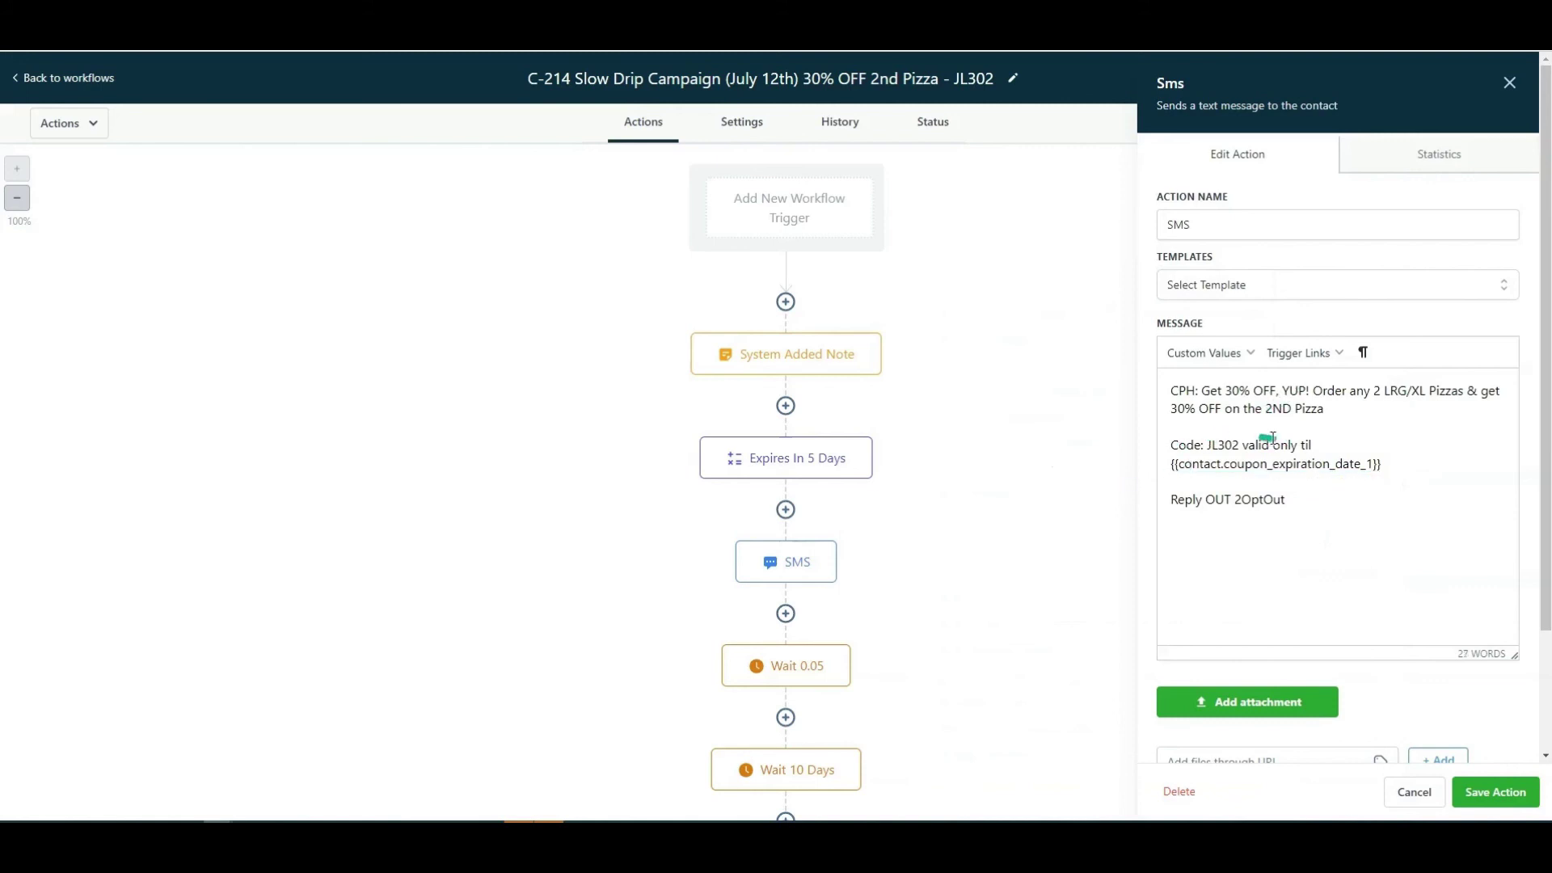